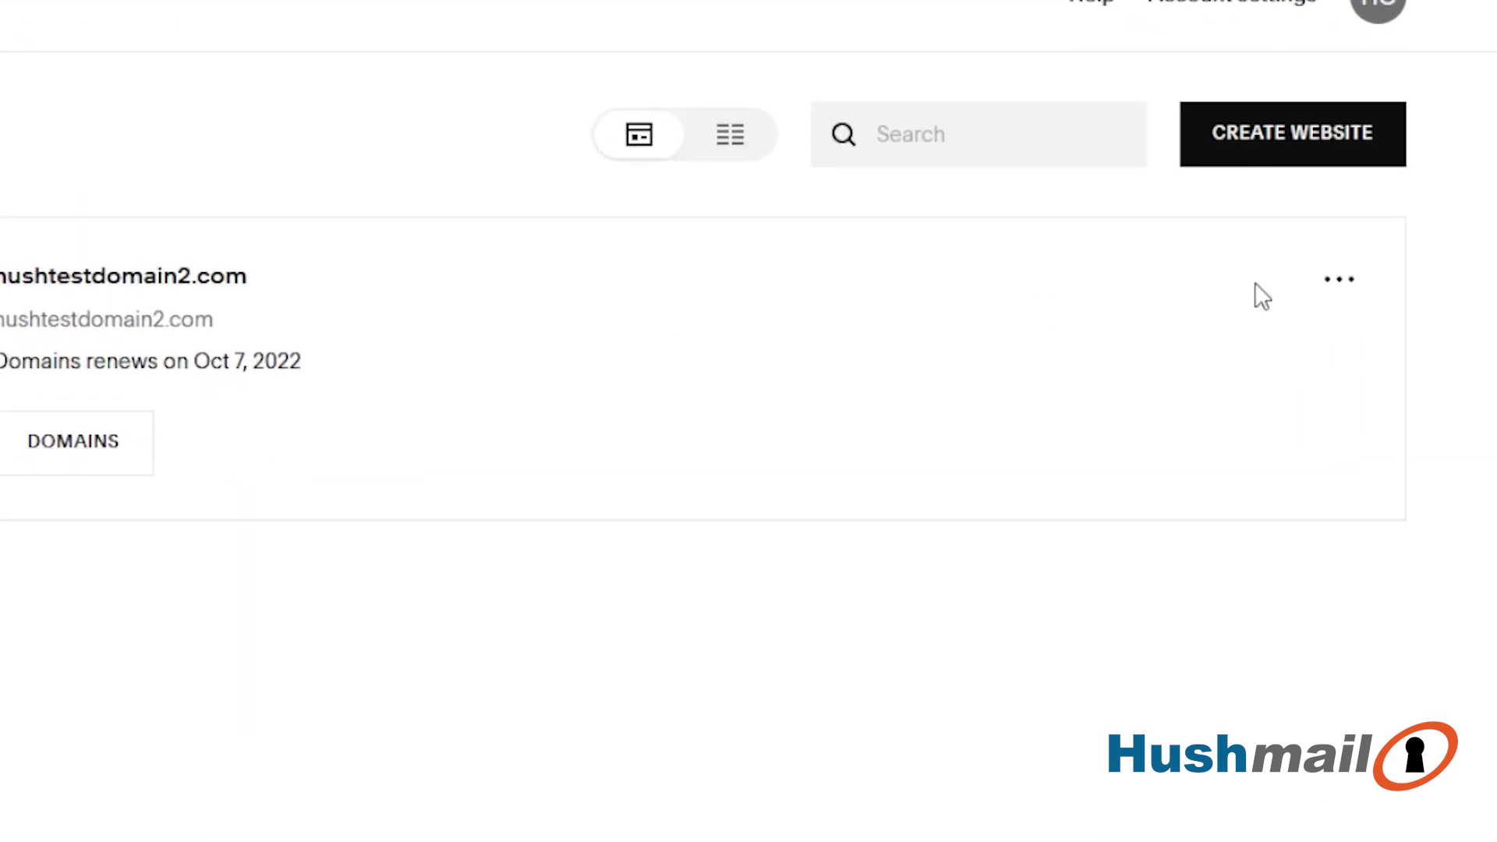
Step: Go to Settings > Domains for hushtestdomain2.com and open its domain details page
{"action": "left_click", "coordinate": [1343, 290]}
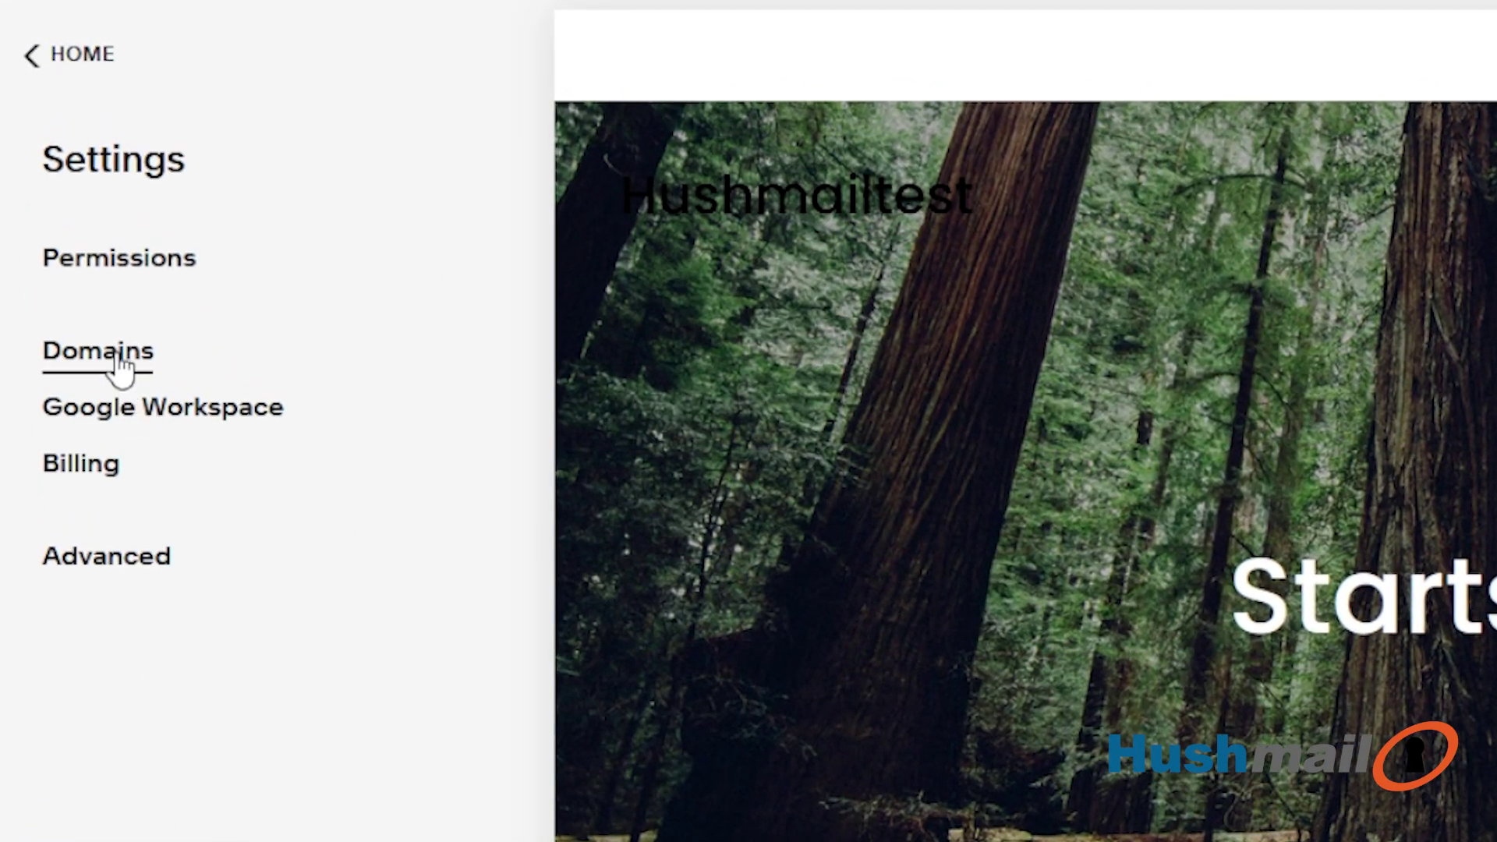
{"action": "left_click", "coordinate": [119, 365]}
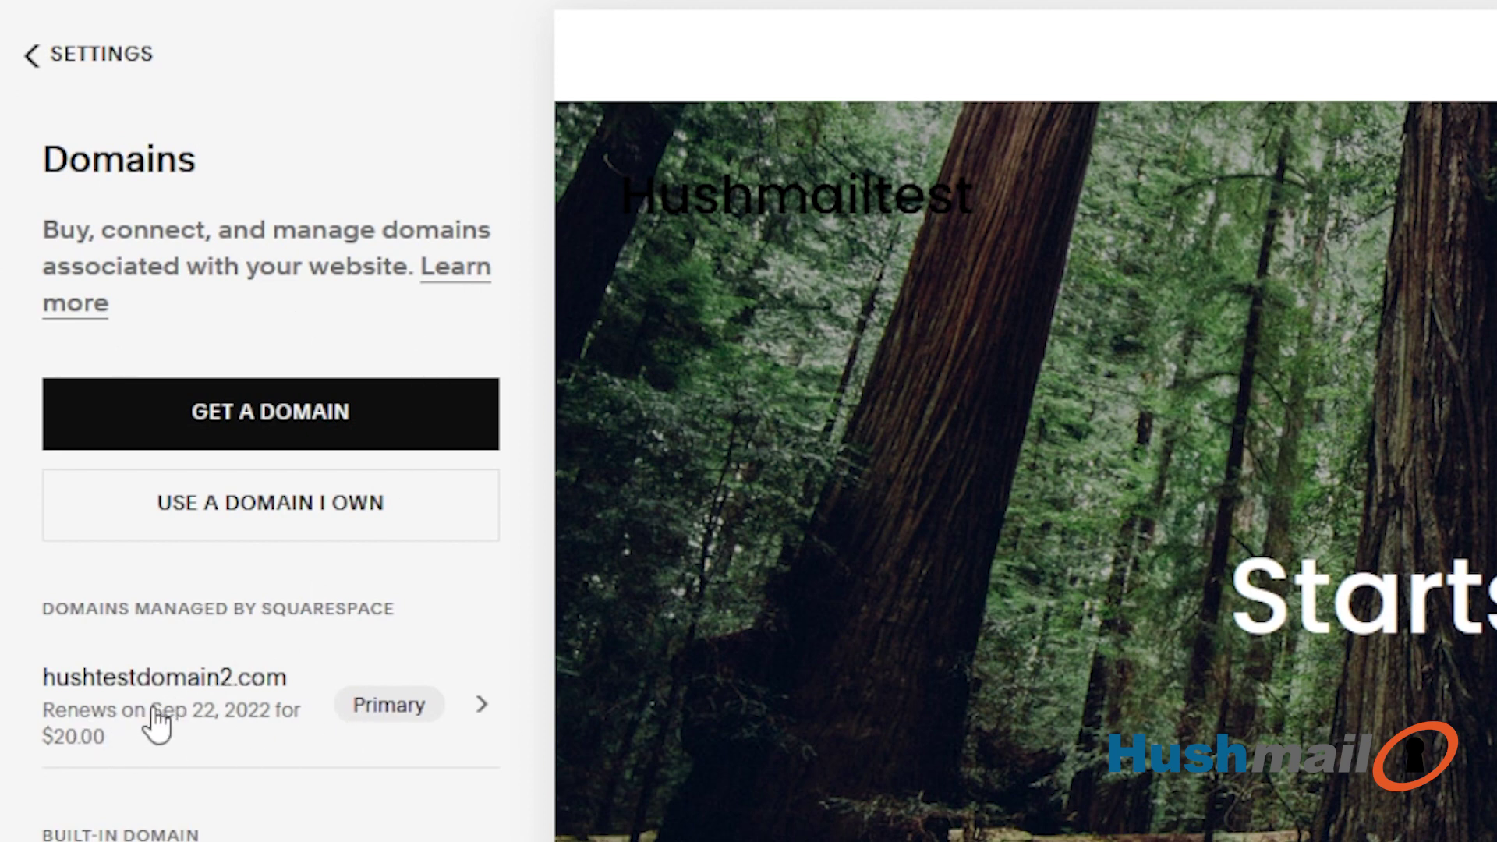
{"action": "left_click", "coordinate": [296, 716]}
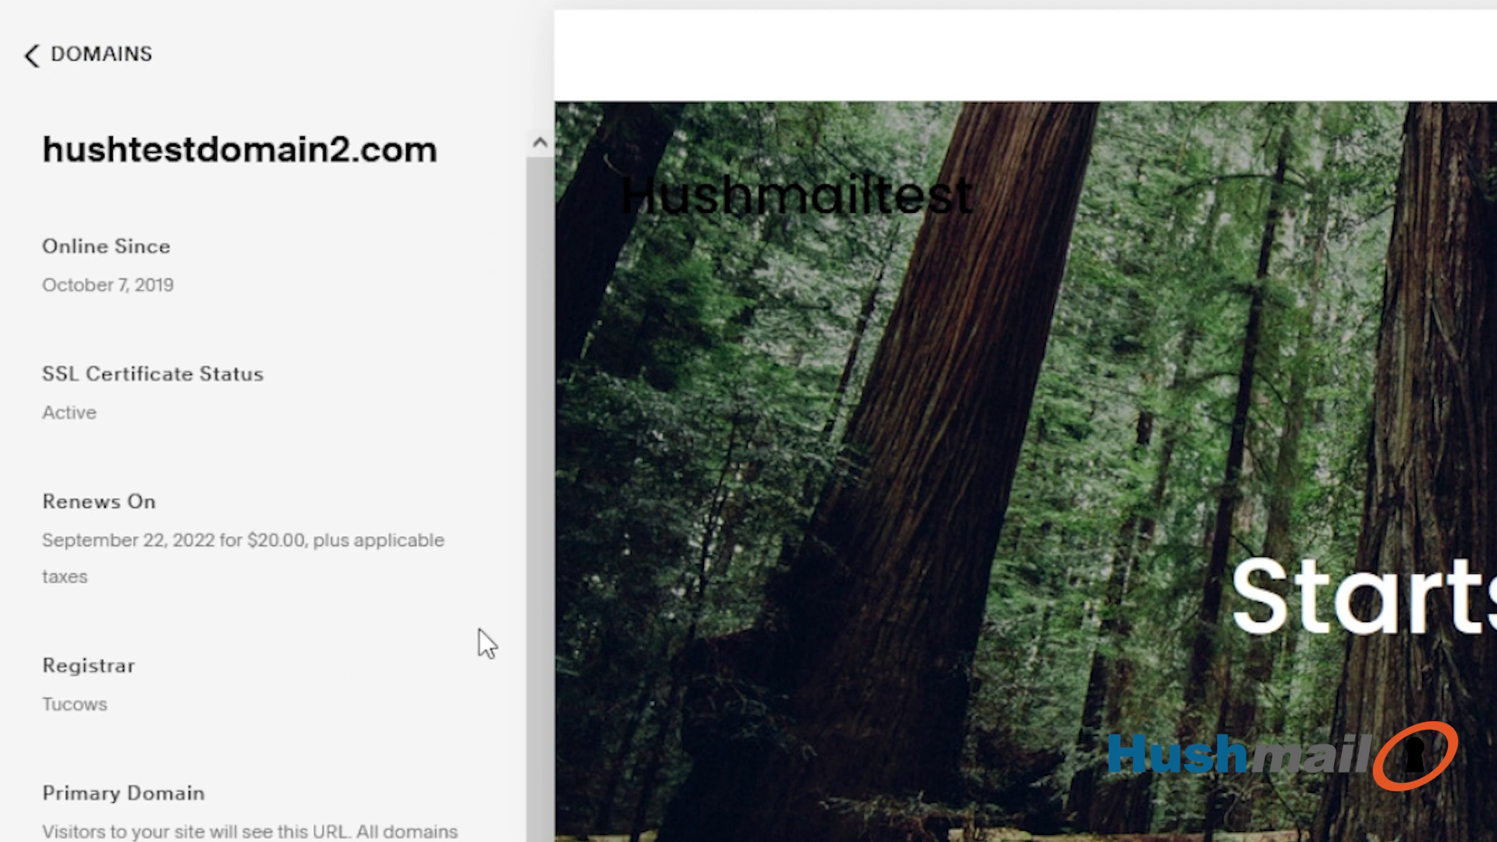
{"action": "left_click_drag", "start_coordinate": [538, 605], "coordinate": [521, 841]}
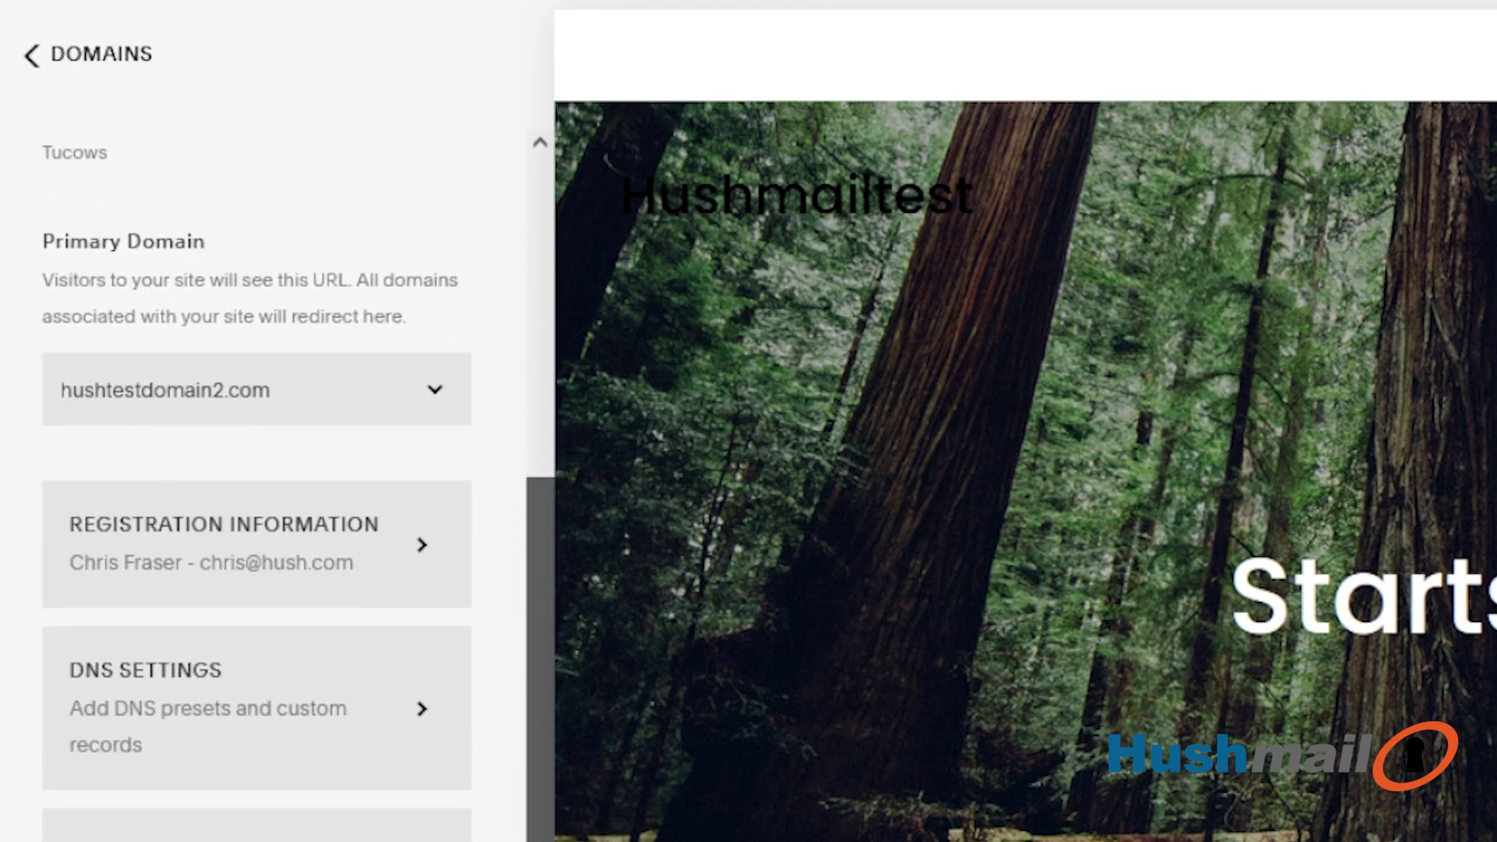
{"action": "left_click", "coordinate": [273, 732]}
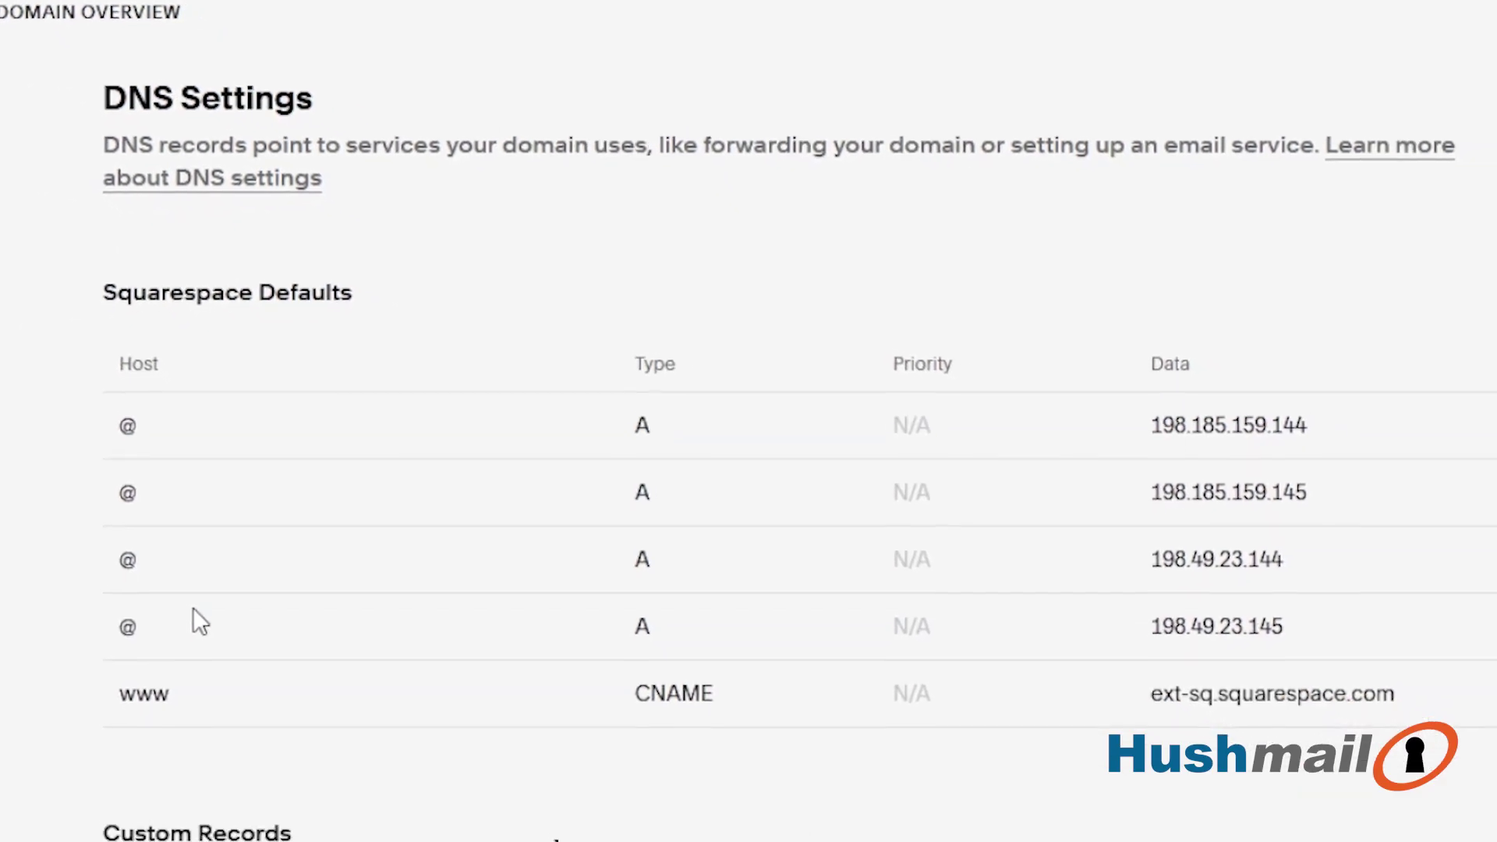
{"action": "scroll", "coordinate": [1126, 696], "scroll_direction": "down", "scroll_amount": 1}
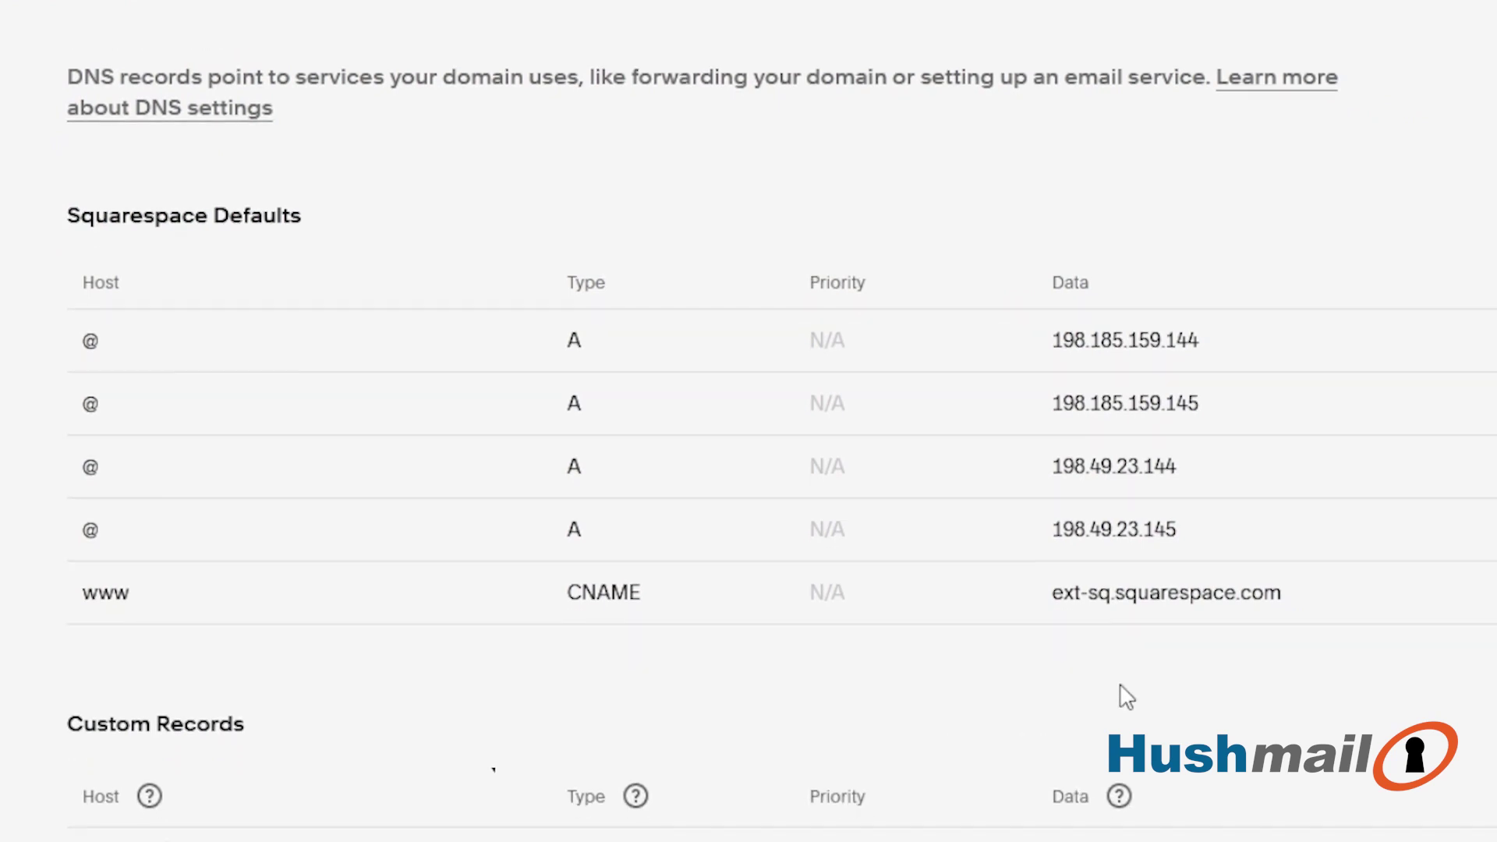
{"action": "scroll", "coordinate": [1127, 696], "scroll_direction": "up", "scroll_amount": 1}
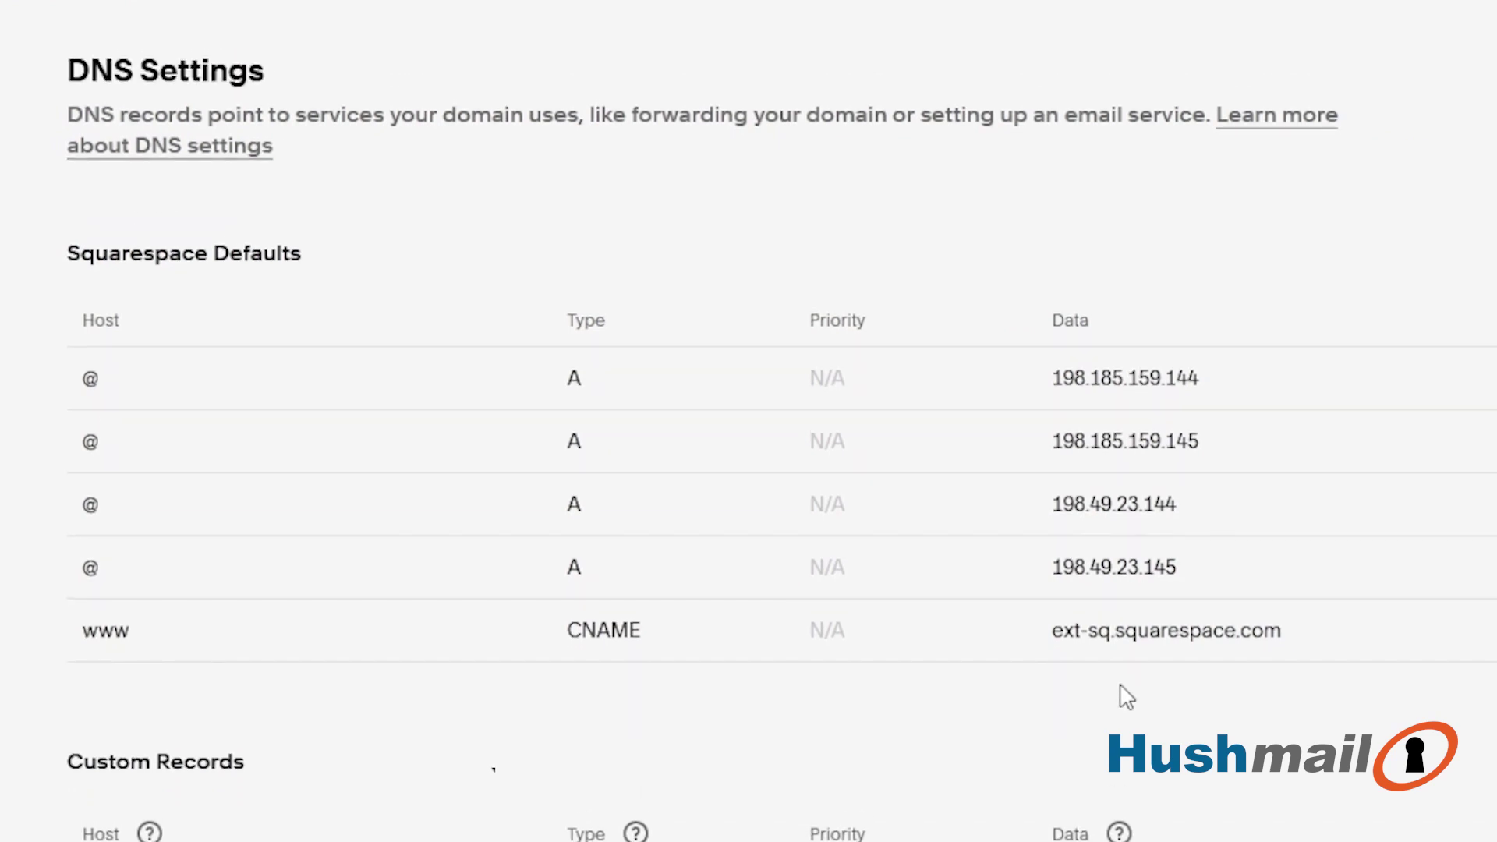
{"action": "scroll", "coordinate": [470, 778], "scroll_direction": "down", "scroll_amount": 3}
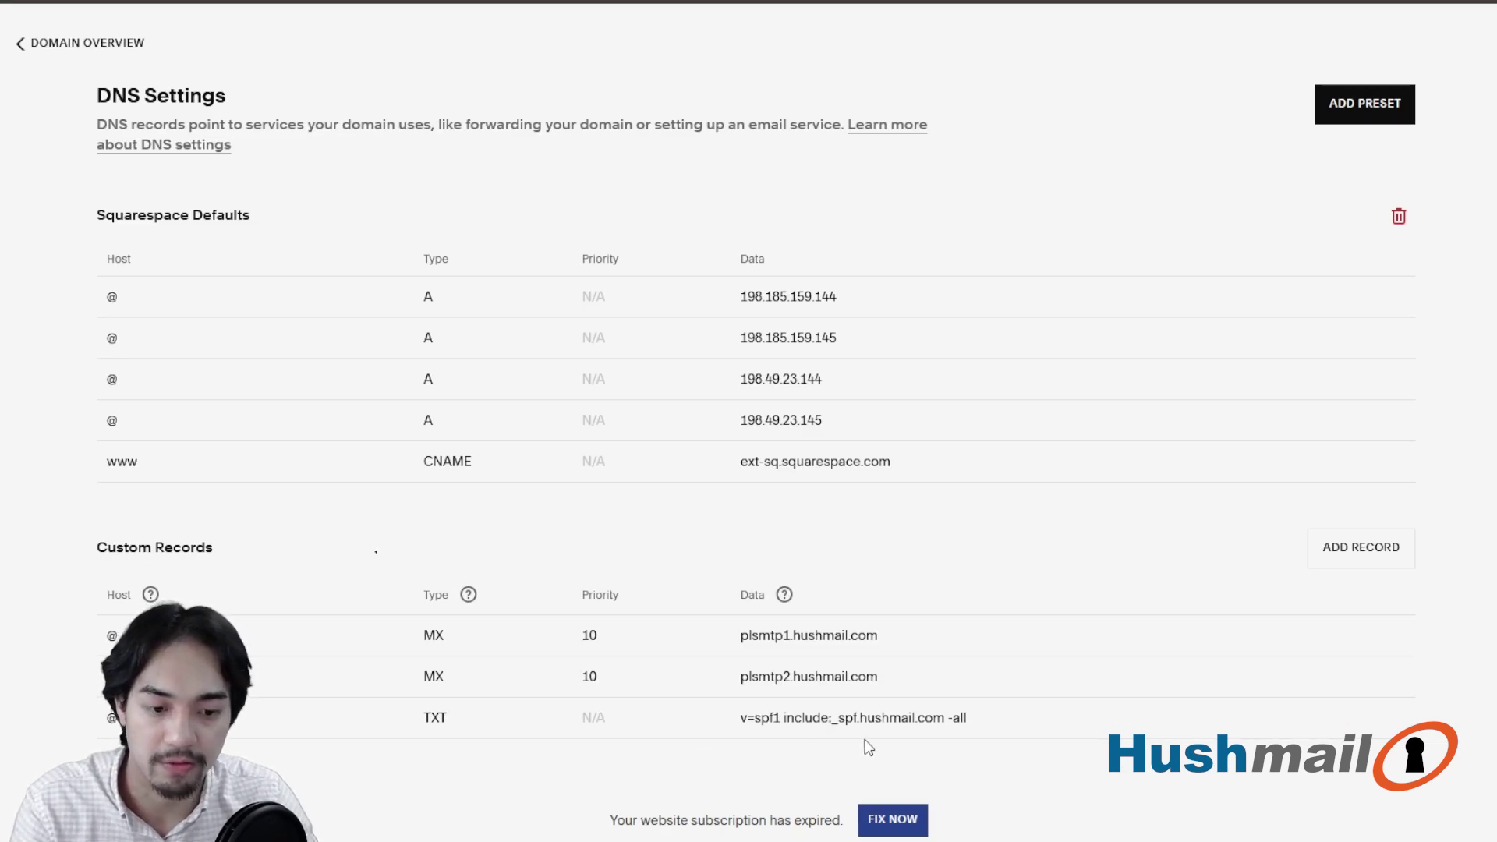
{"action": "mouse_move", "coordinate": [833, 725]}
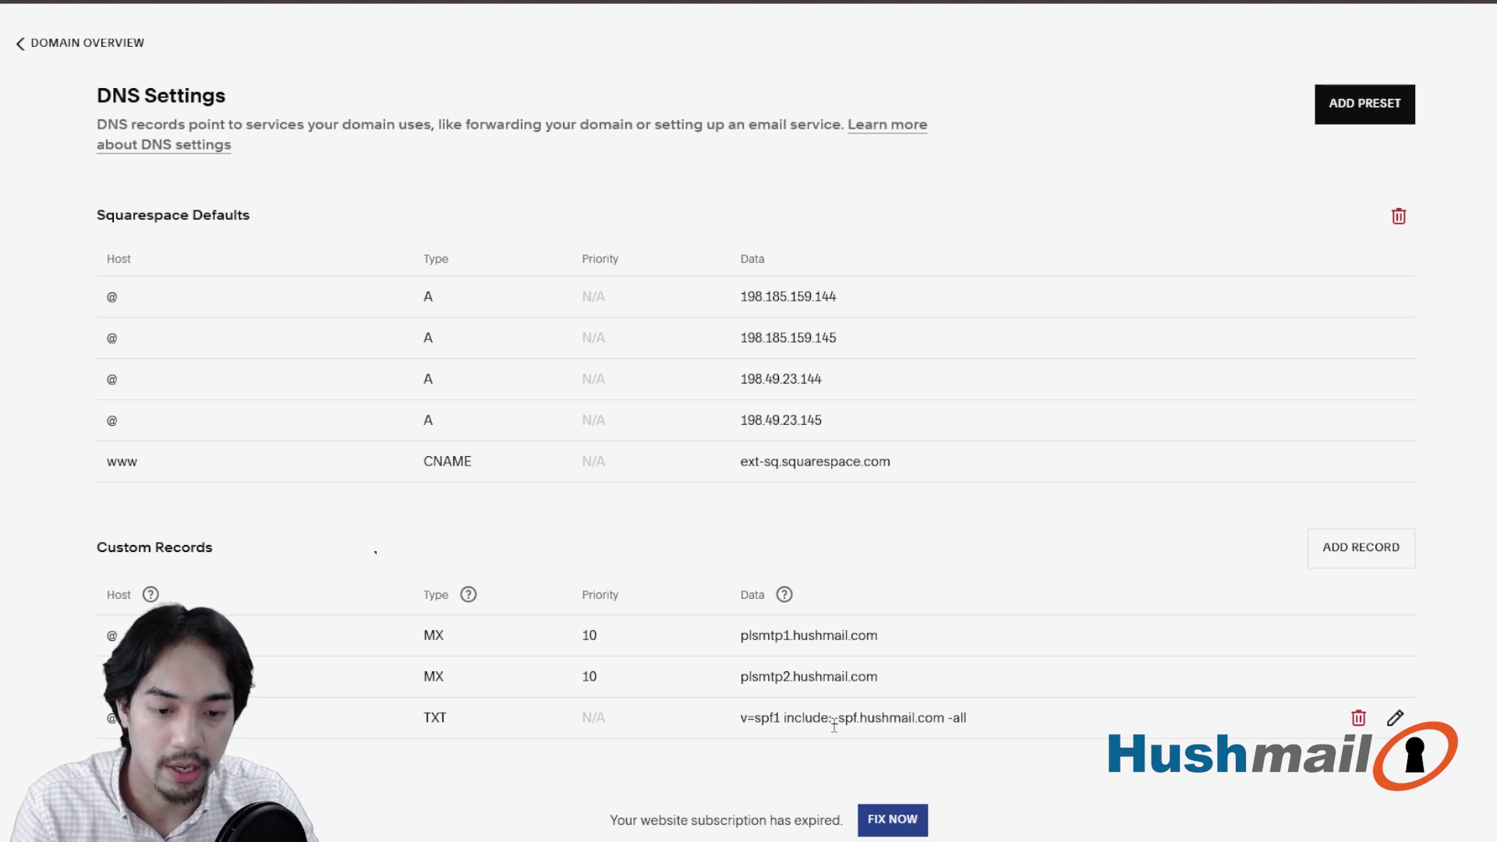
{"action": "double_click", "coordinate": [768, 718]}
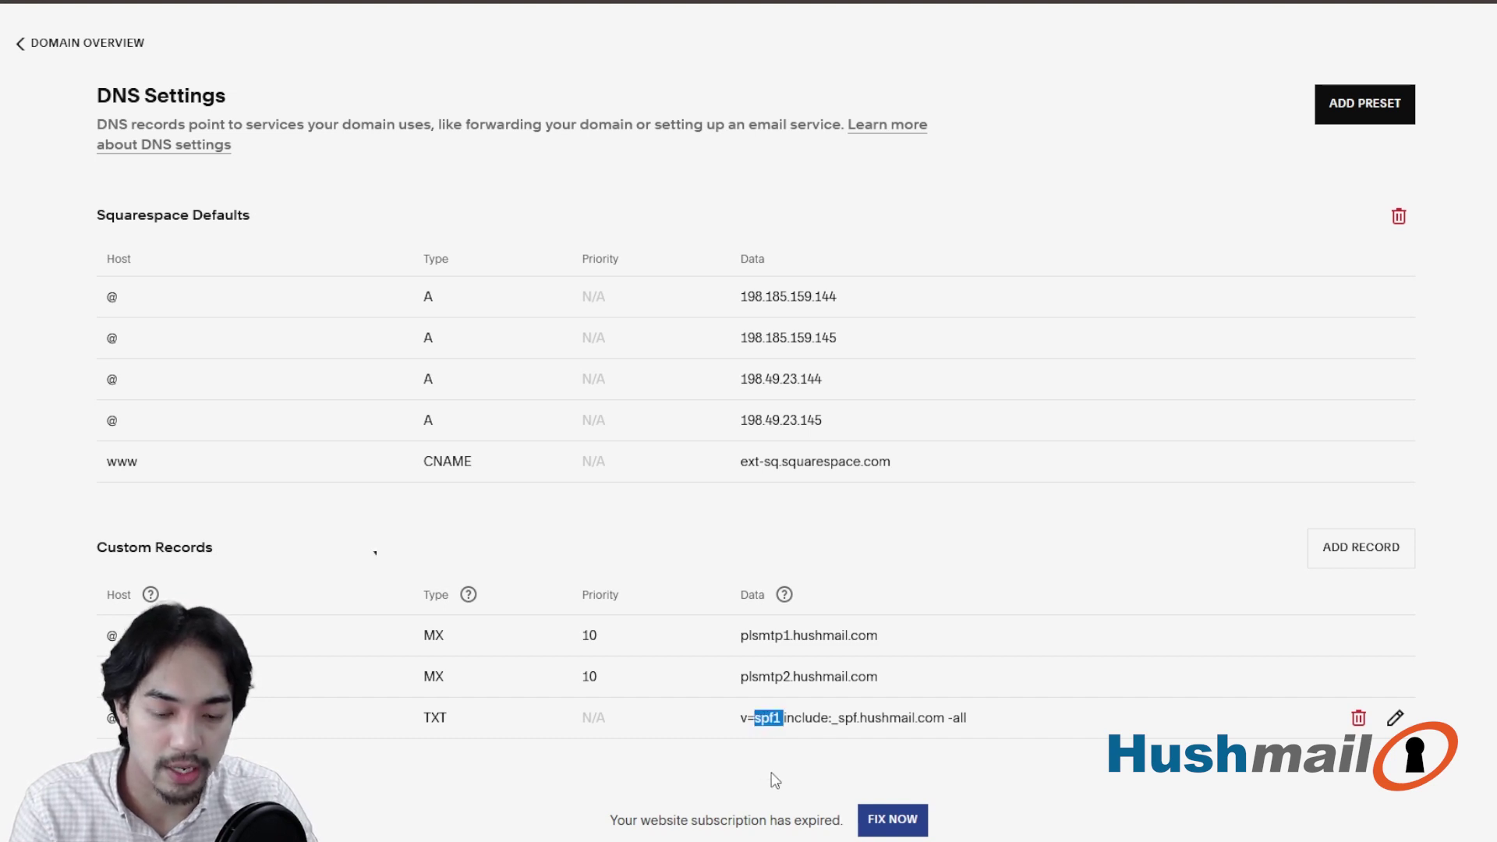
{"action": "left_click", "coordinate": [774, 780]}
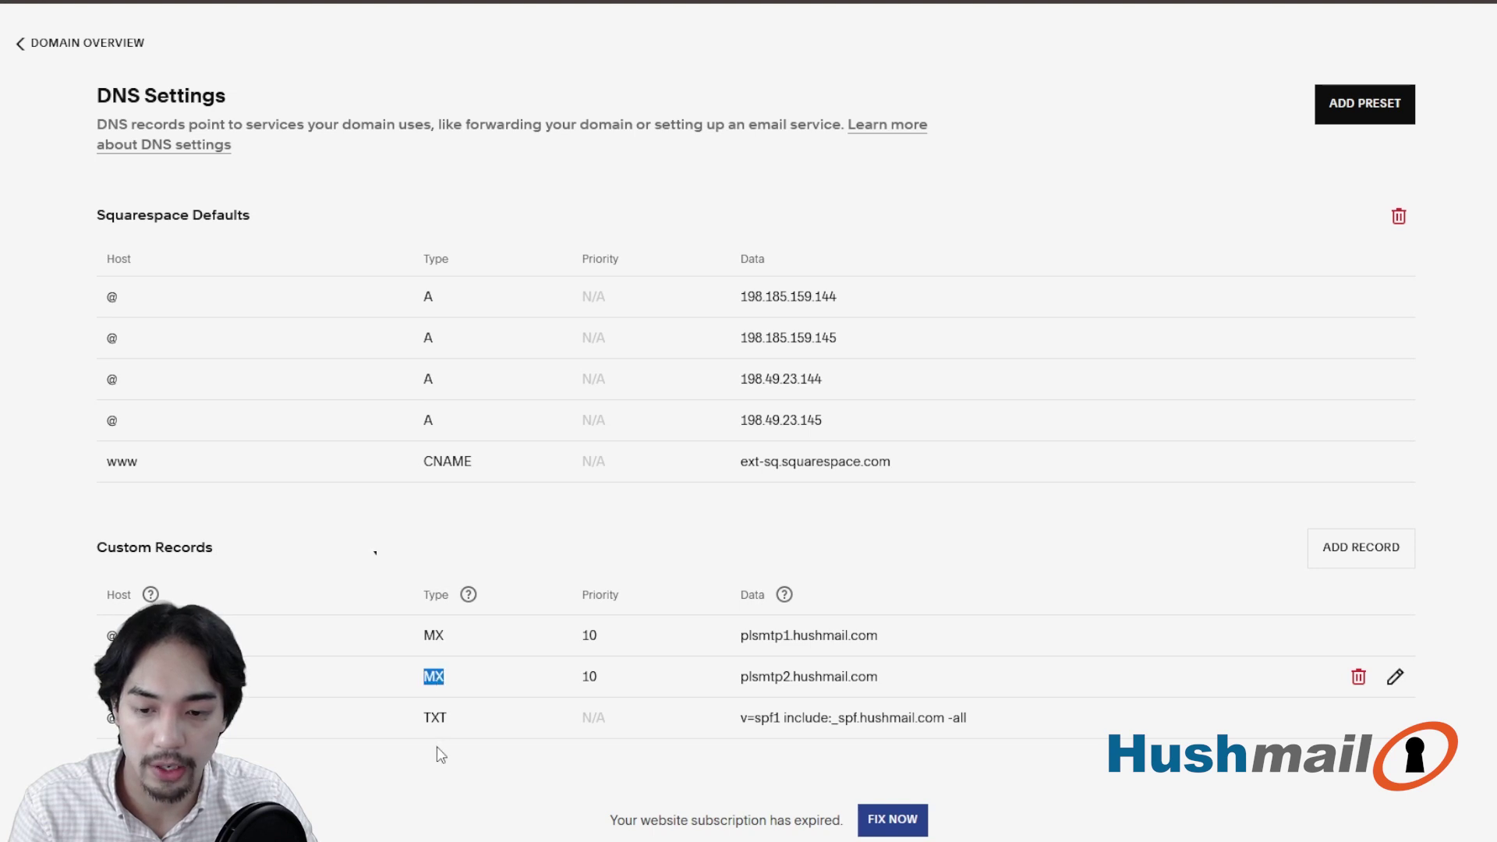
{"action": "left_click", "coordinate": [499, 778]}
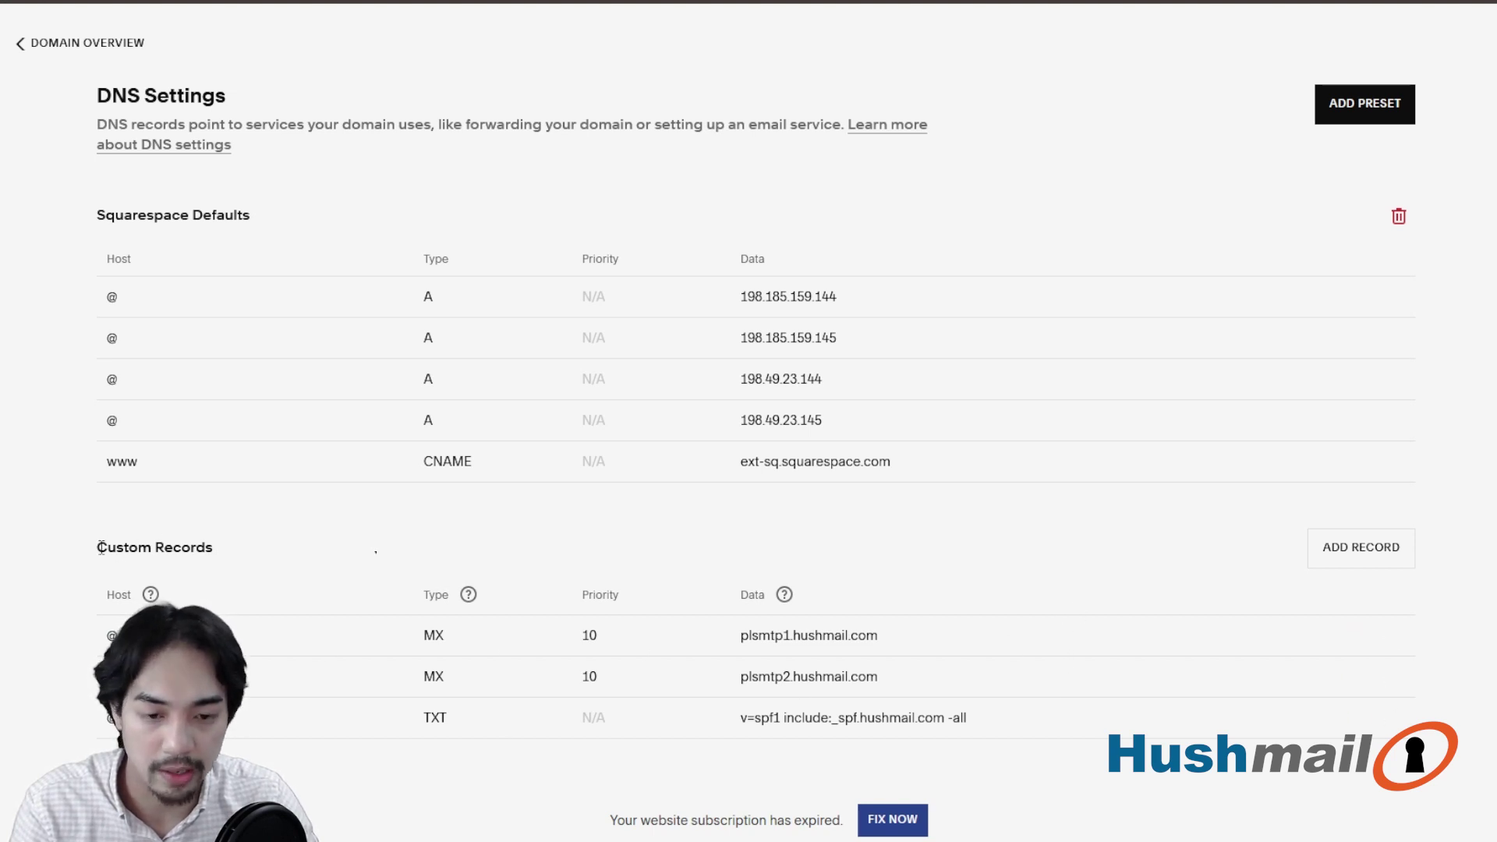
{"action": "left_click_drag", "start_coordinate": [99, 546], "coordinate": [251, 555]}
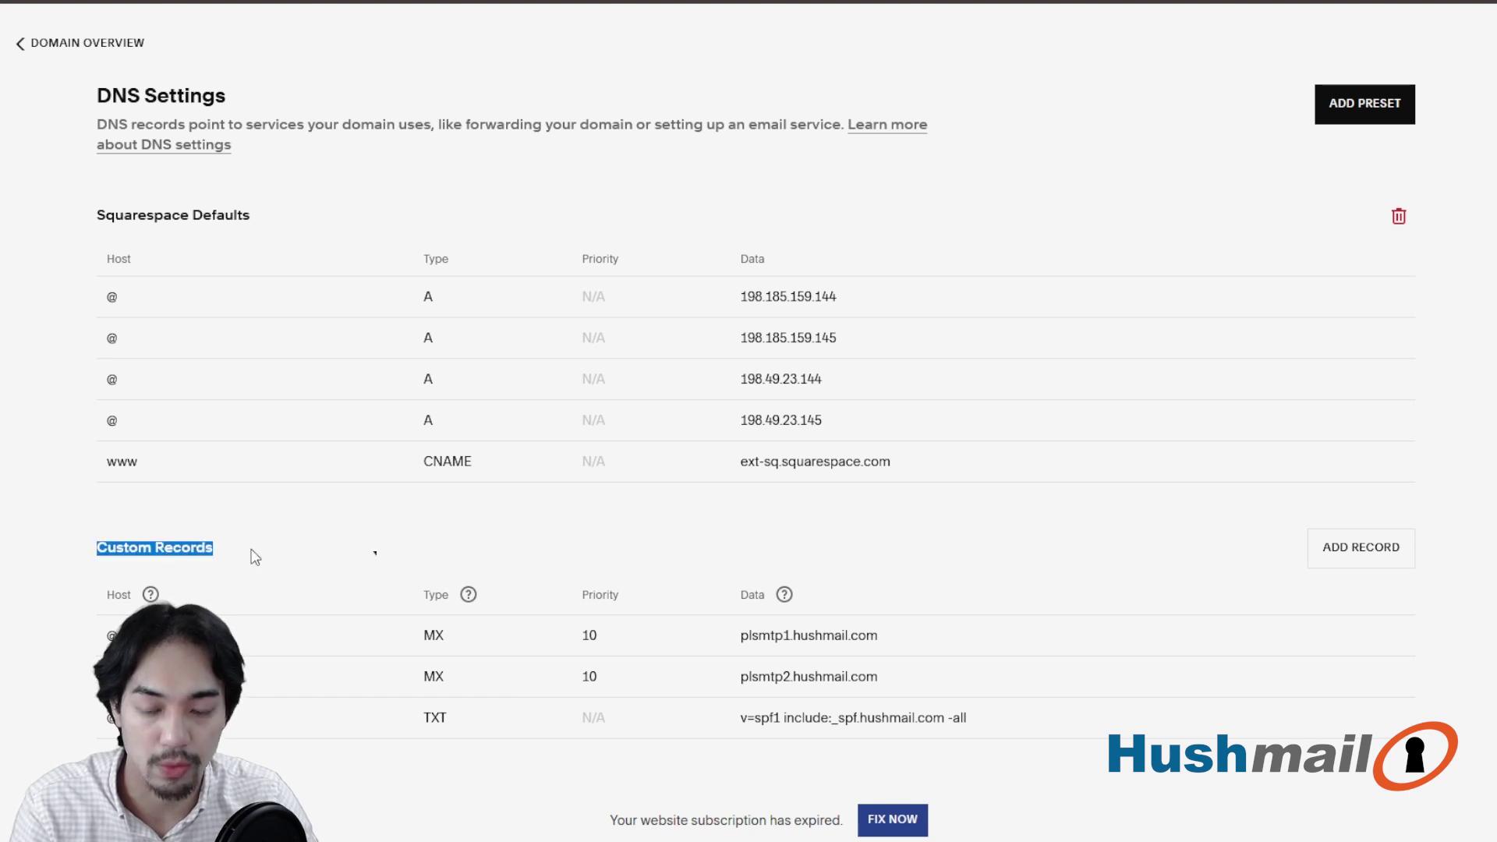
Step: Delete both MX records and the remaining custom record until 'No custom records' appears
{"action": "left_click", "coordinate": [354, 498]}
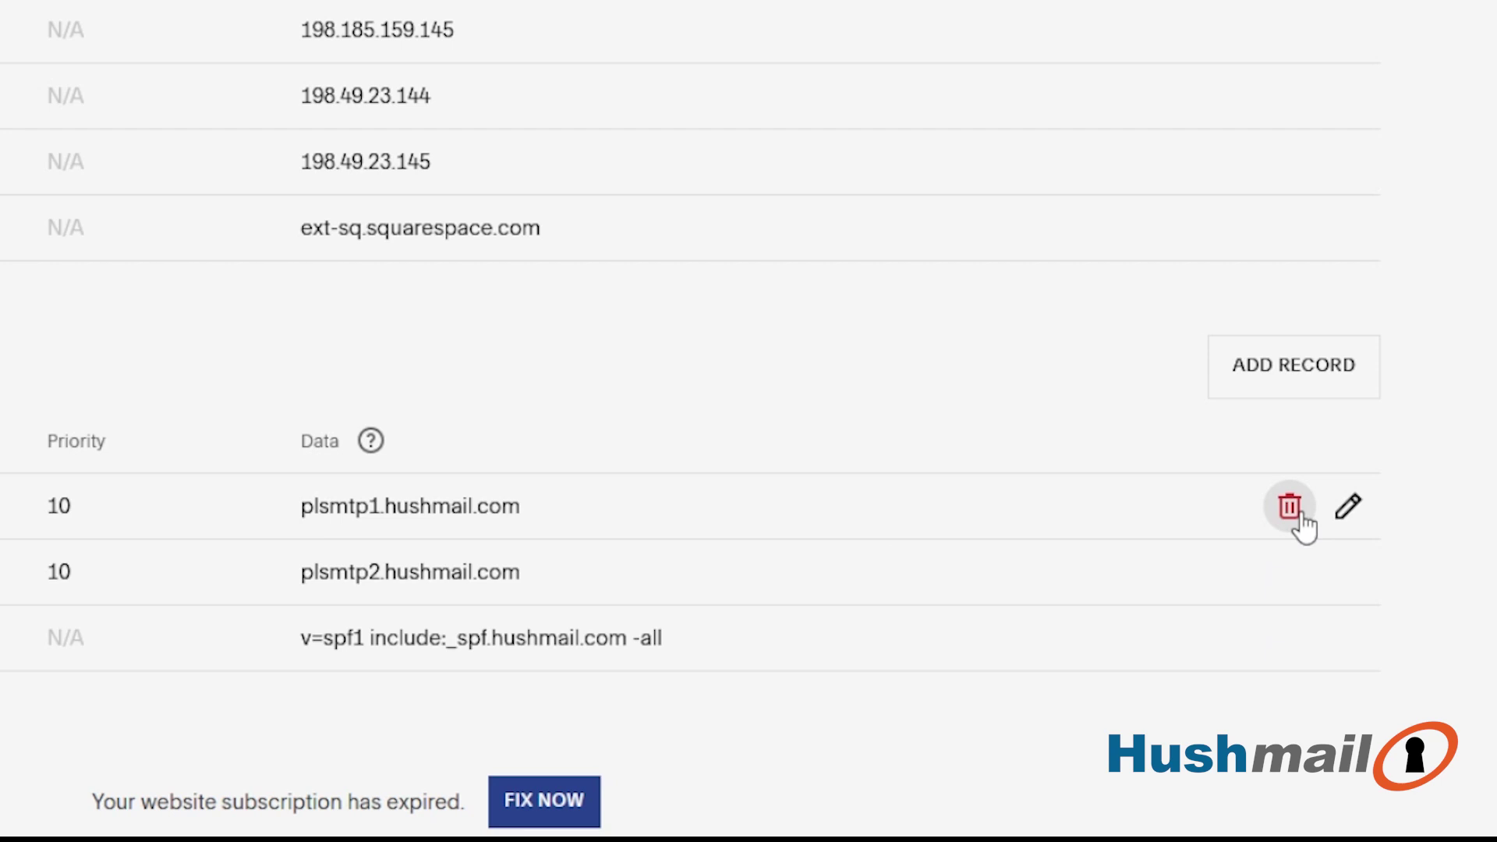
{"action": "left_click", "coordinate": [1290, 507]}
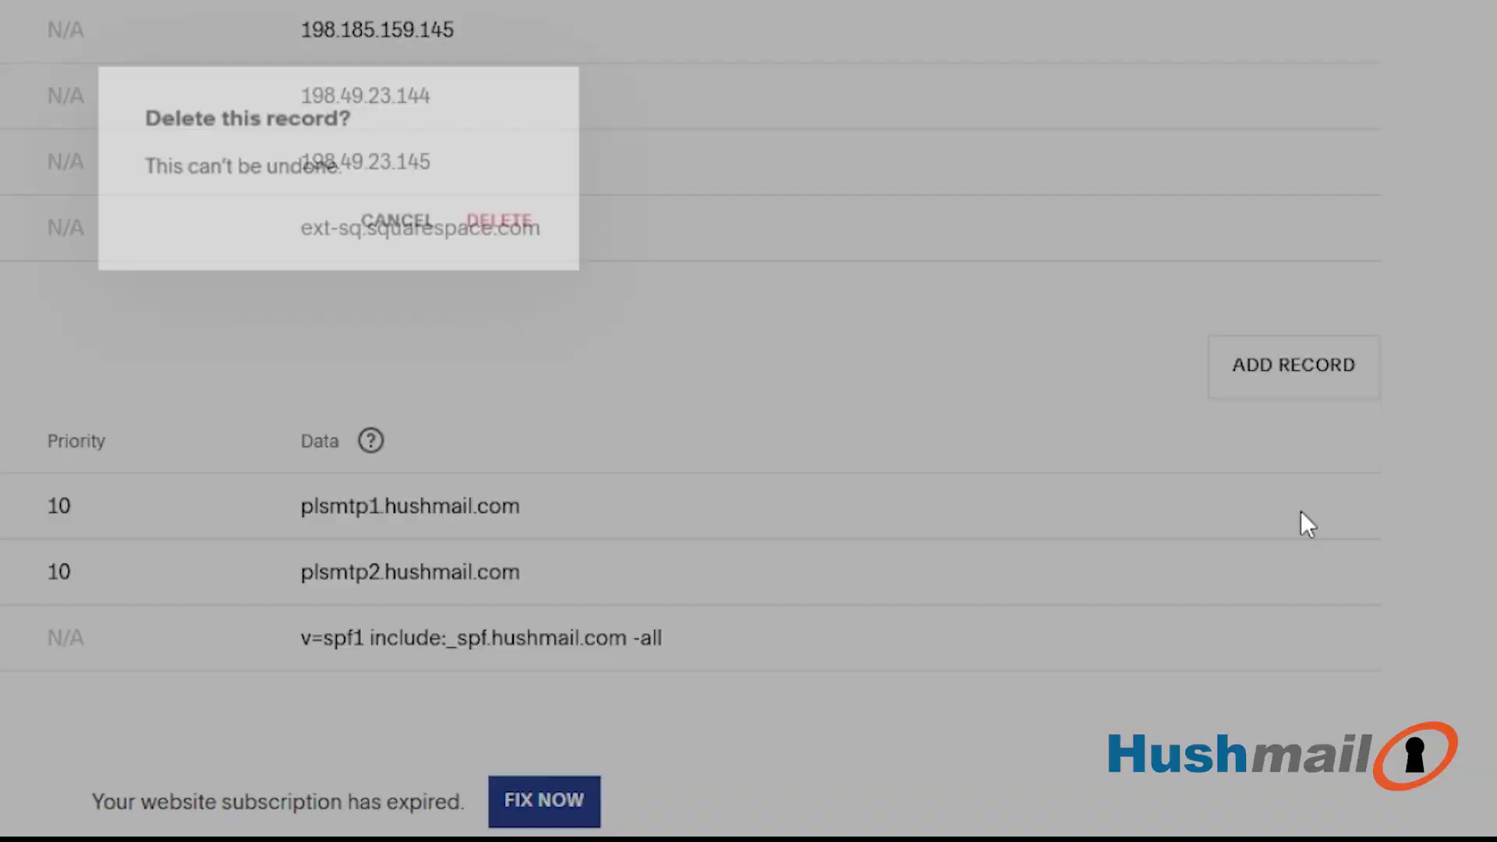
{"action": "left_click", "coordinate": [505, 222]}
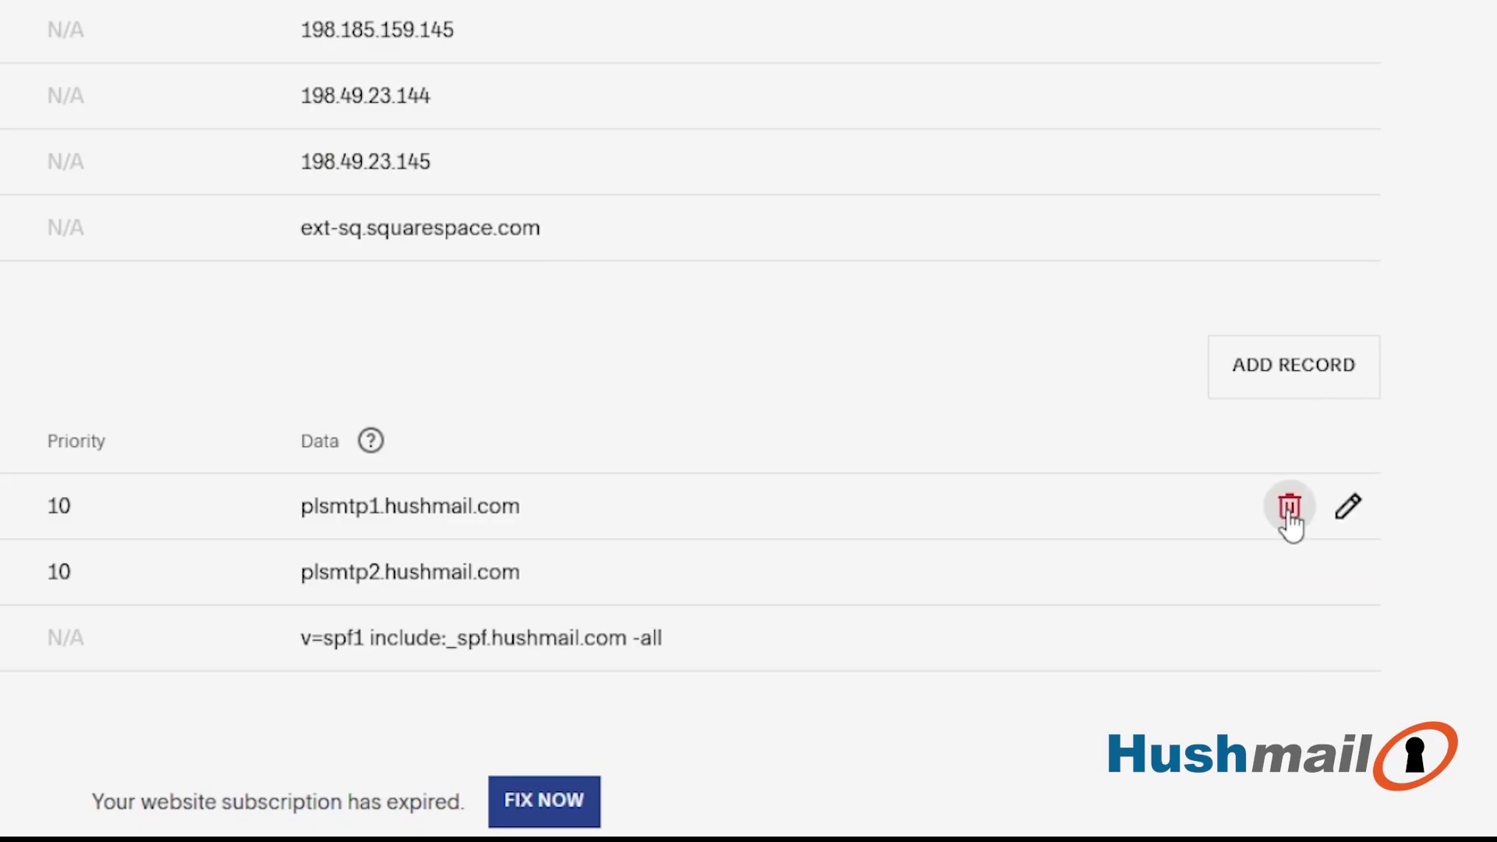
{"action": "left_click", "coordinate": [1290, 572]}
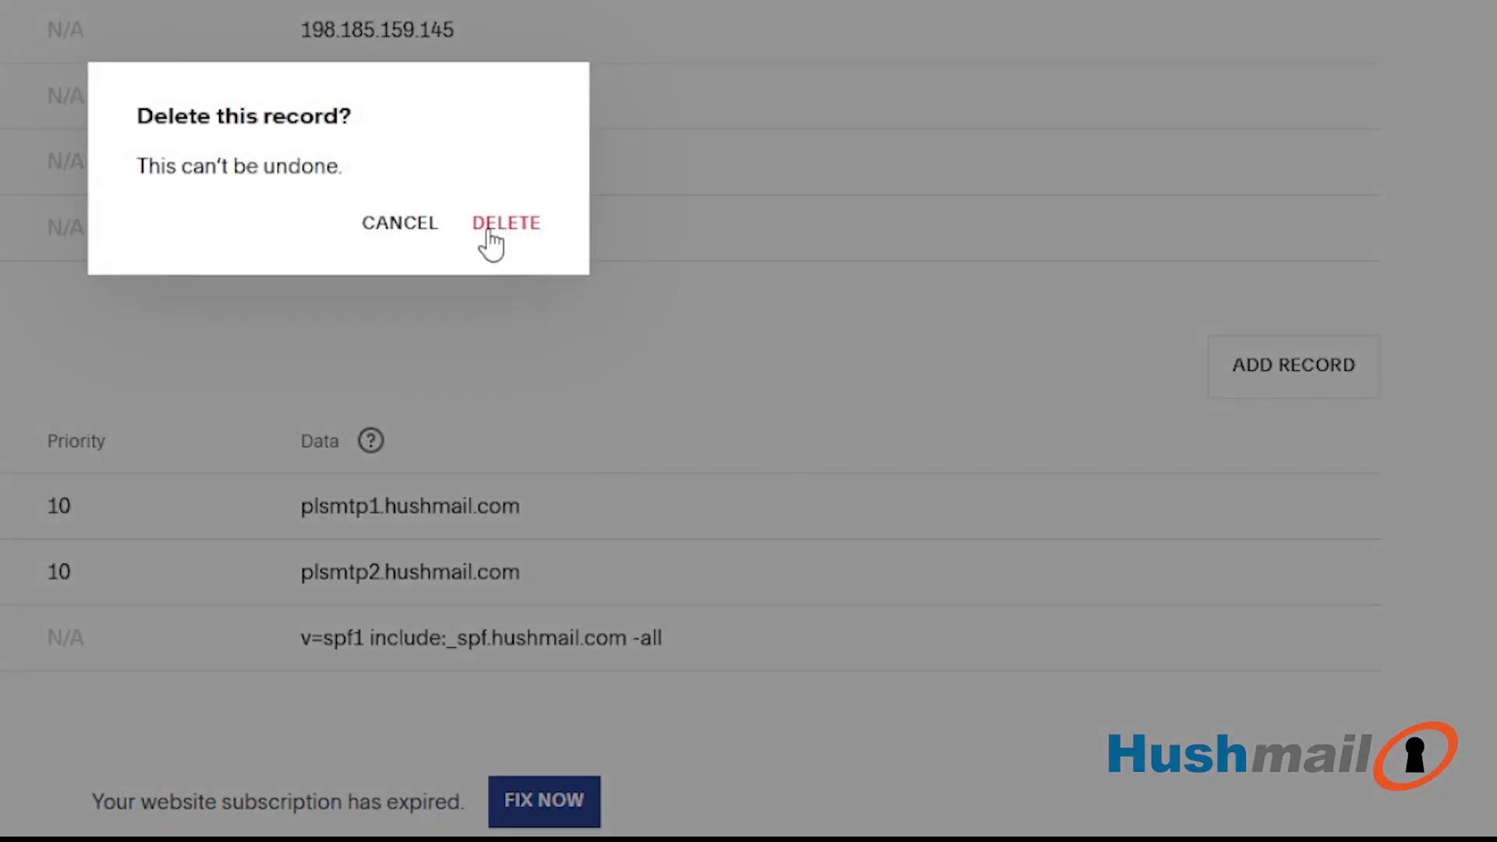
{"action": "left_click", "coordinate": [518, 222]}
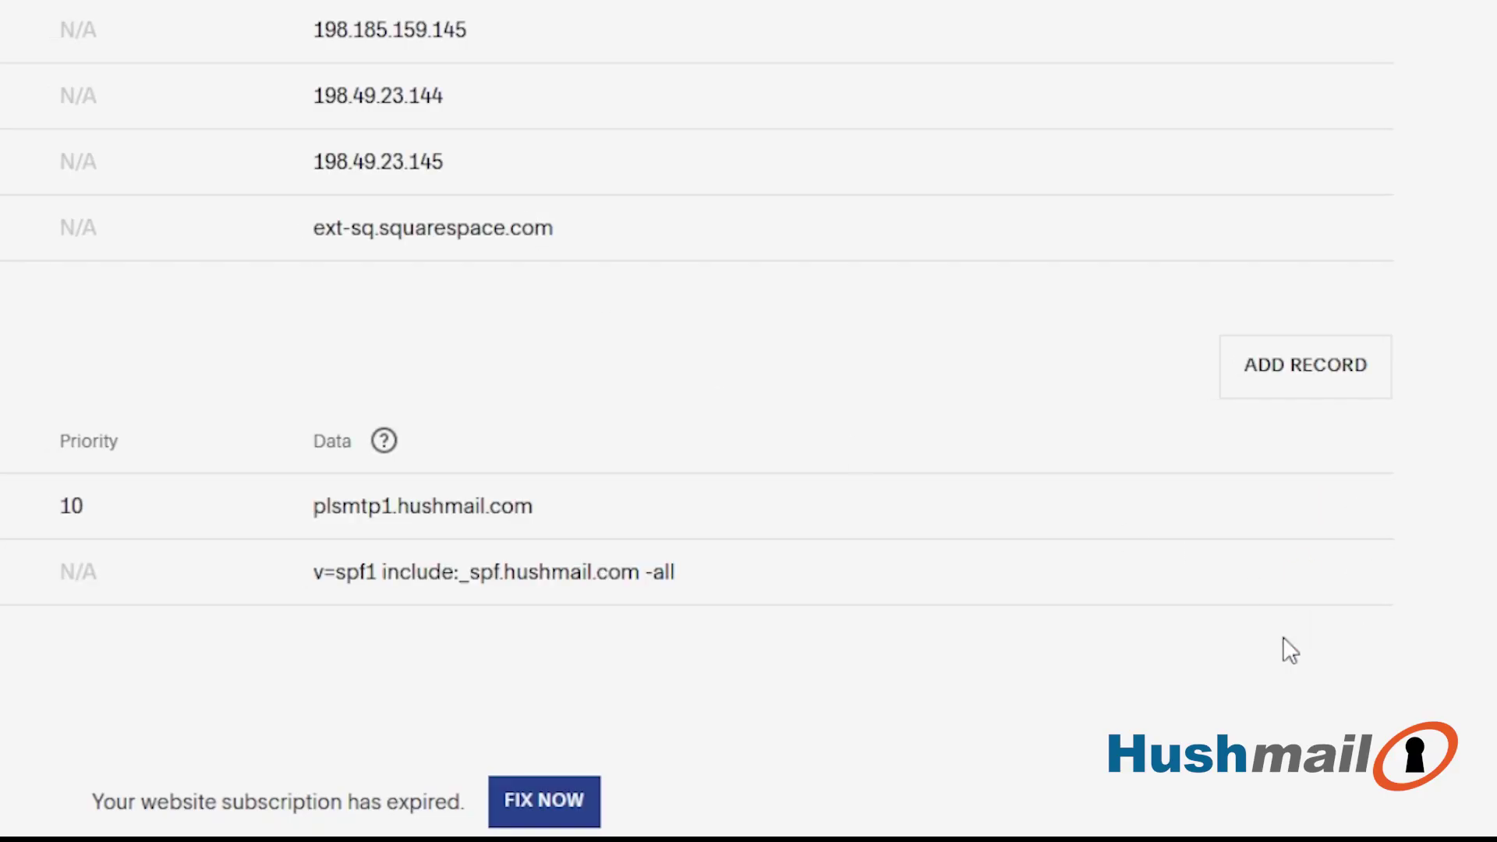
{"action": "left_click", "coordinate": [1300, 575]}
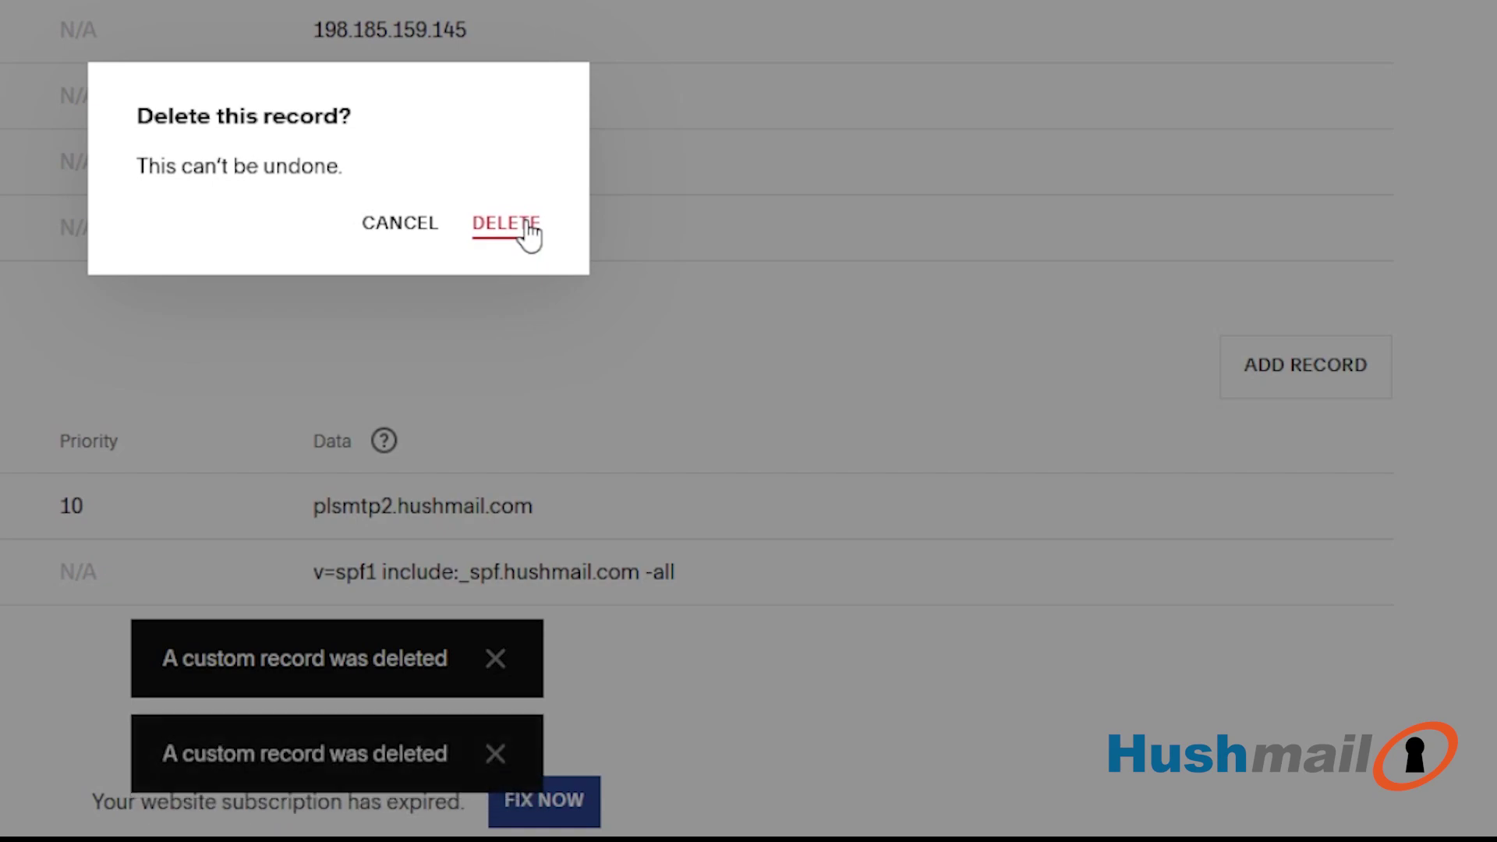
{"action": "left_click", "coordinate": [522, 226]}
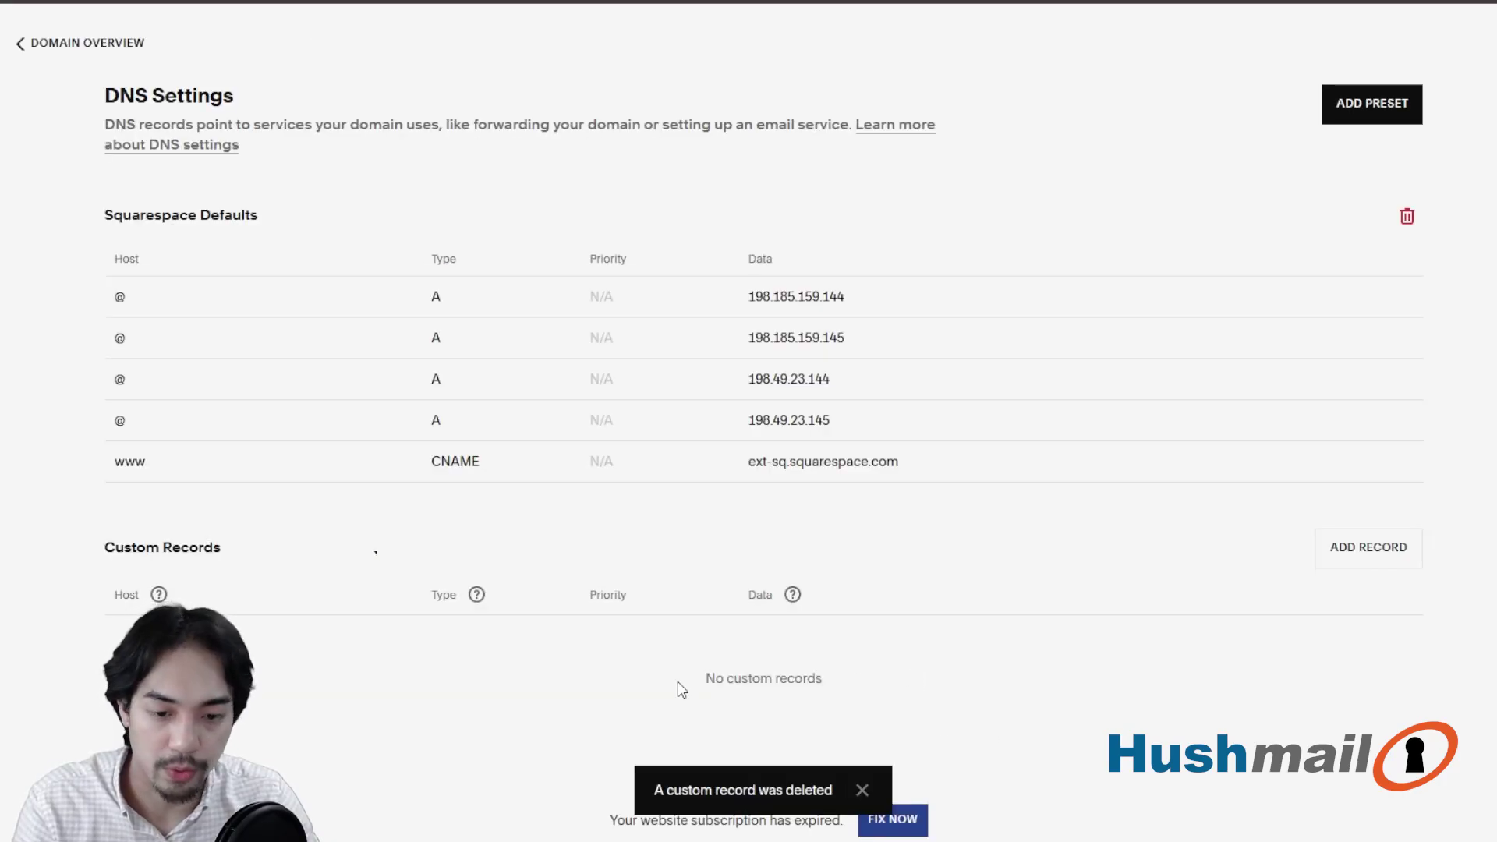
{"action": "left_click_drag", "start_coordinate": [752, 684], "coordinate": [972, 702]}
{"action": "left_click", "coordinate": [1034, 697]}
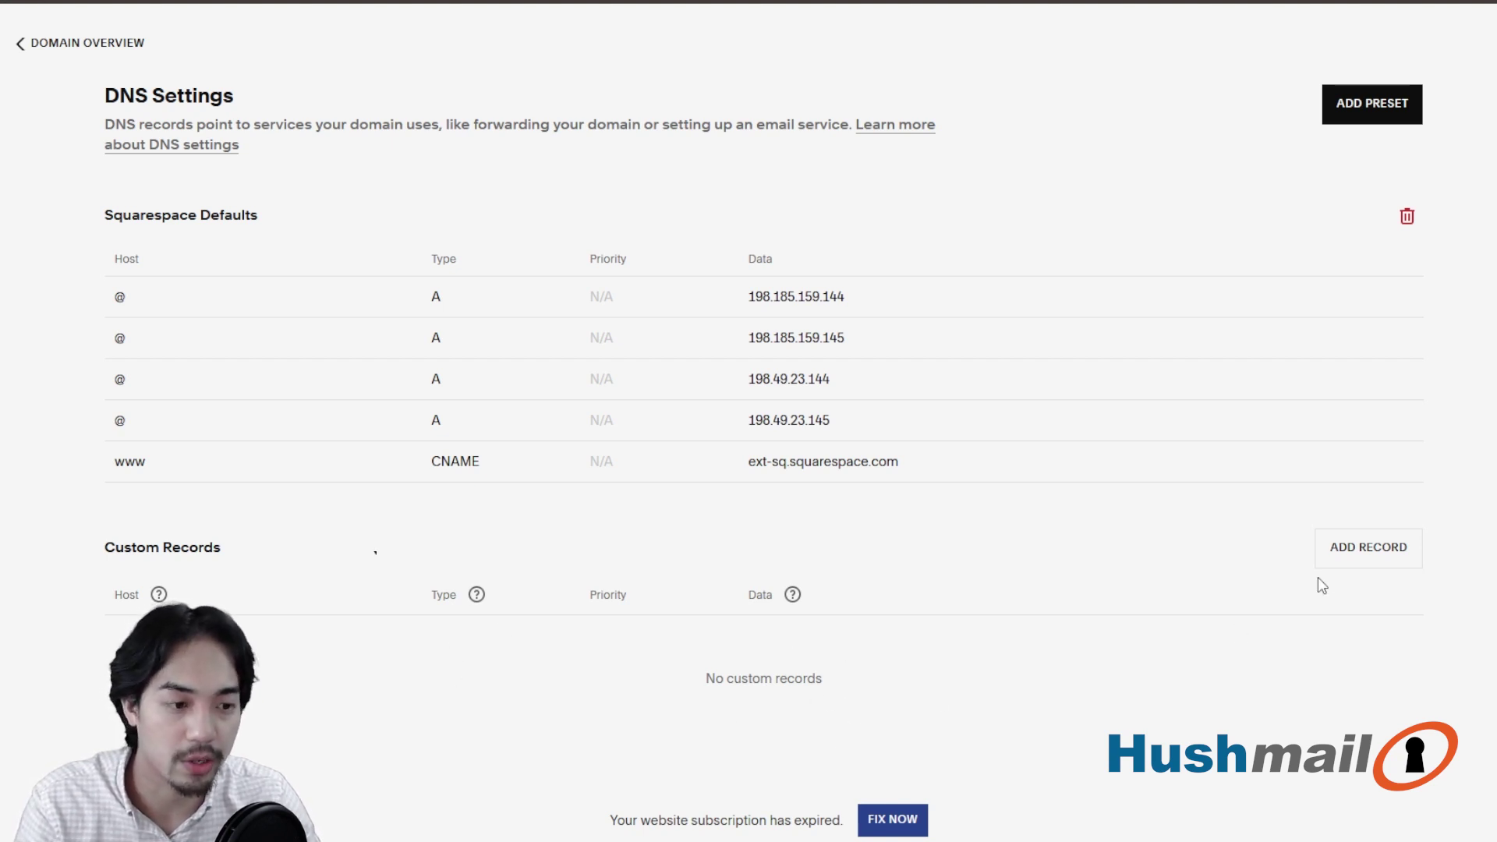
Step: Create a custom MX record, priority 10, data plsmtp1.hushmail.com, and save it
{"action": "left_click", "coordinate": [1393, 548]}
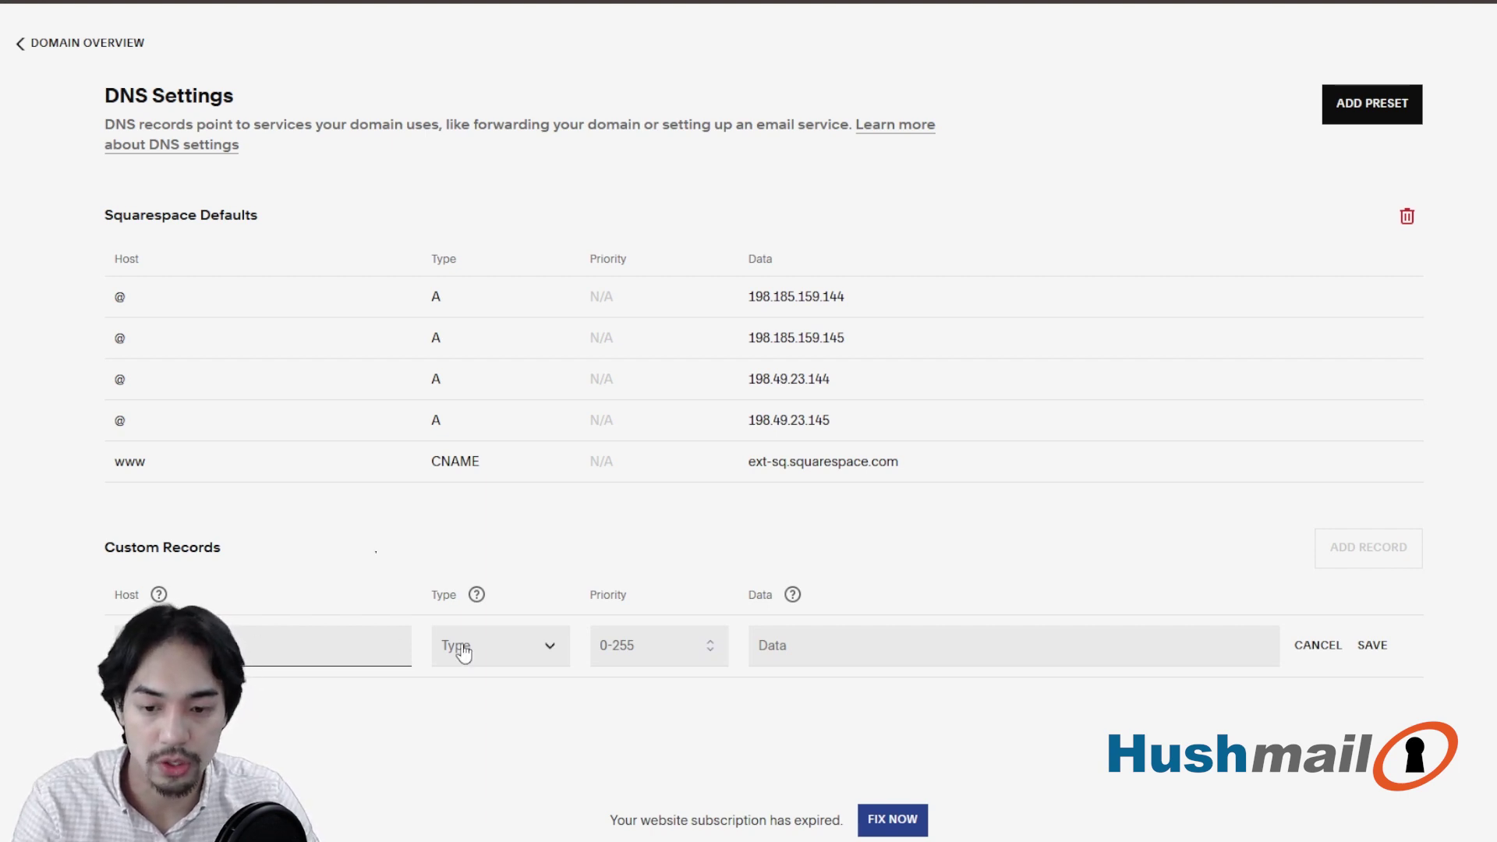
{"action": "left_click", "coordinate": [546, 646]}
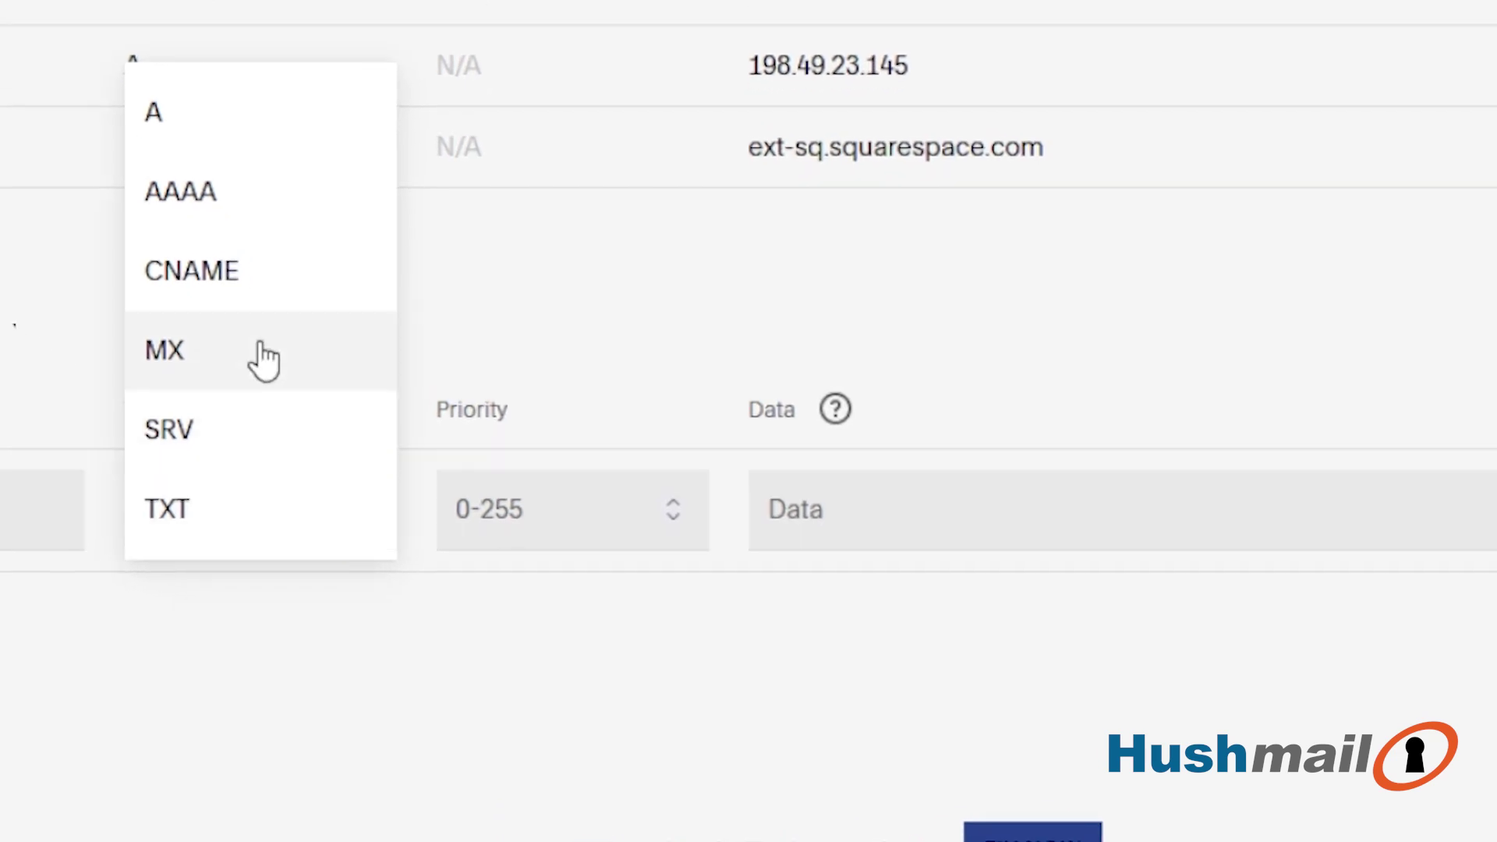
{"action": "left_click", "coordinate": [328, 468]}
{"action": "left_click", "coordinate": [506, 499]}
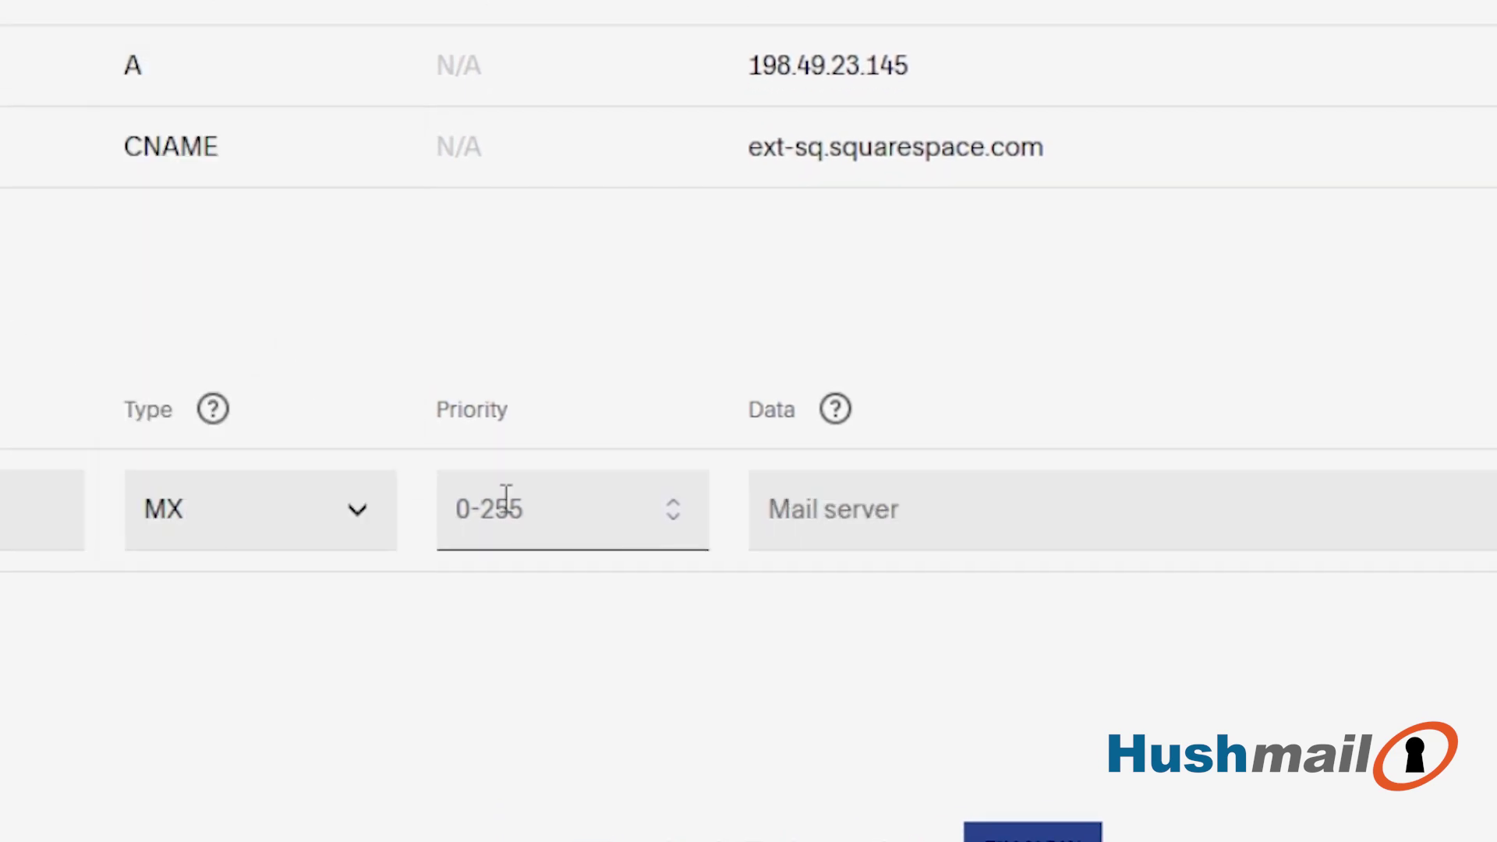
{"action": "type", "text": "10"}
{"action": "left_click", "coordinate": [923, 511]}
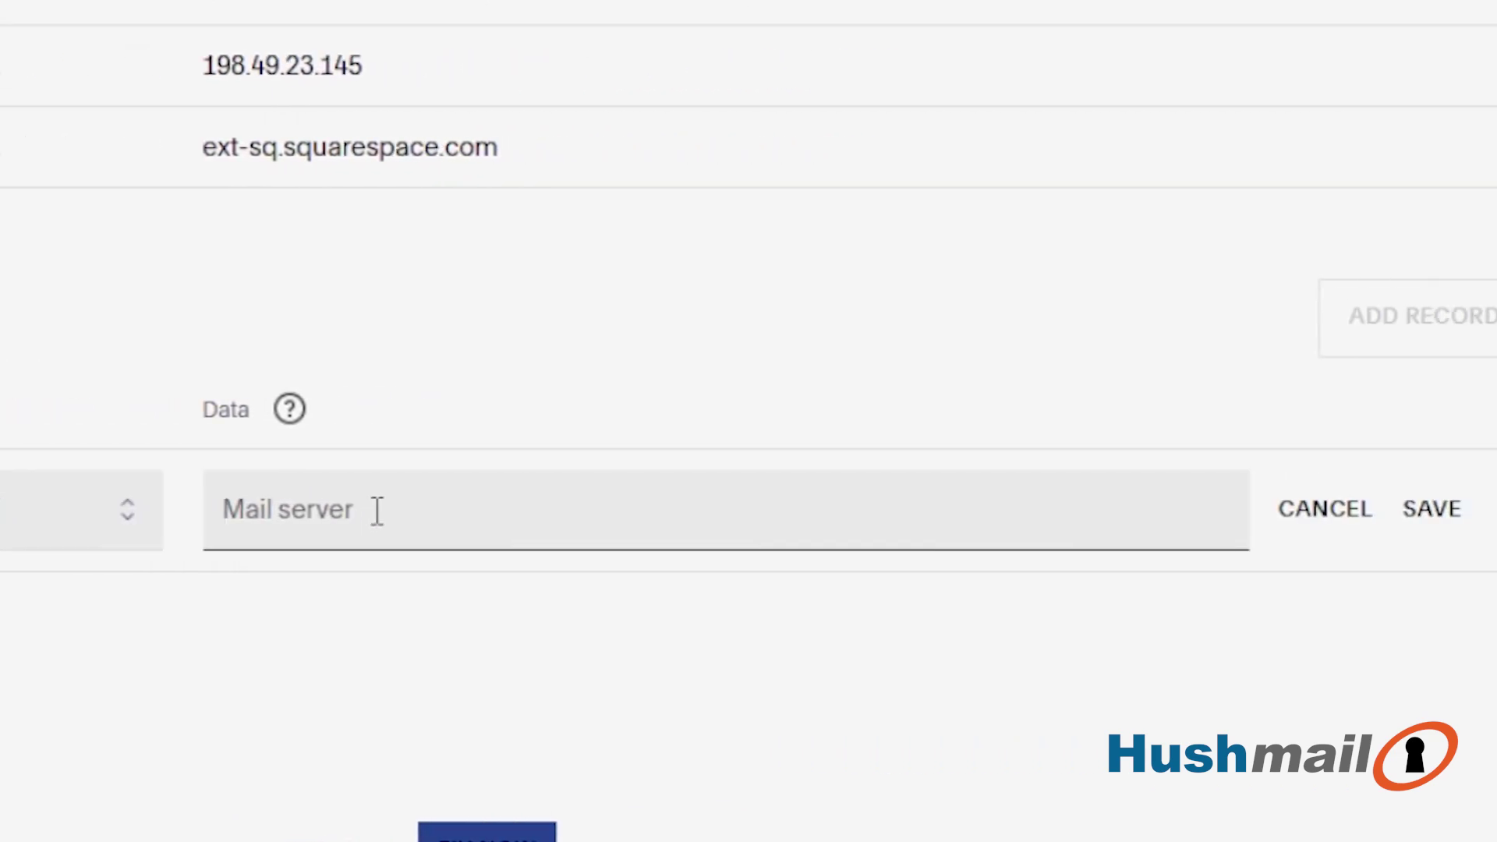
{"action": "type", "text": "plsmtp1."}
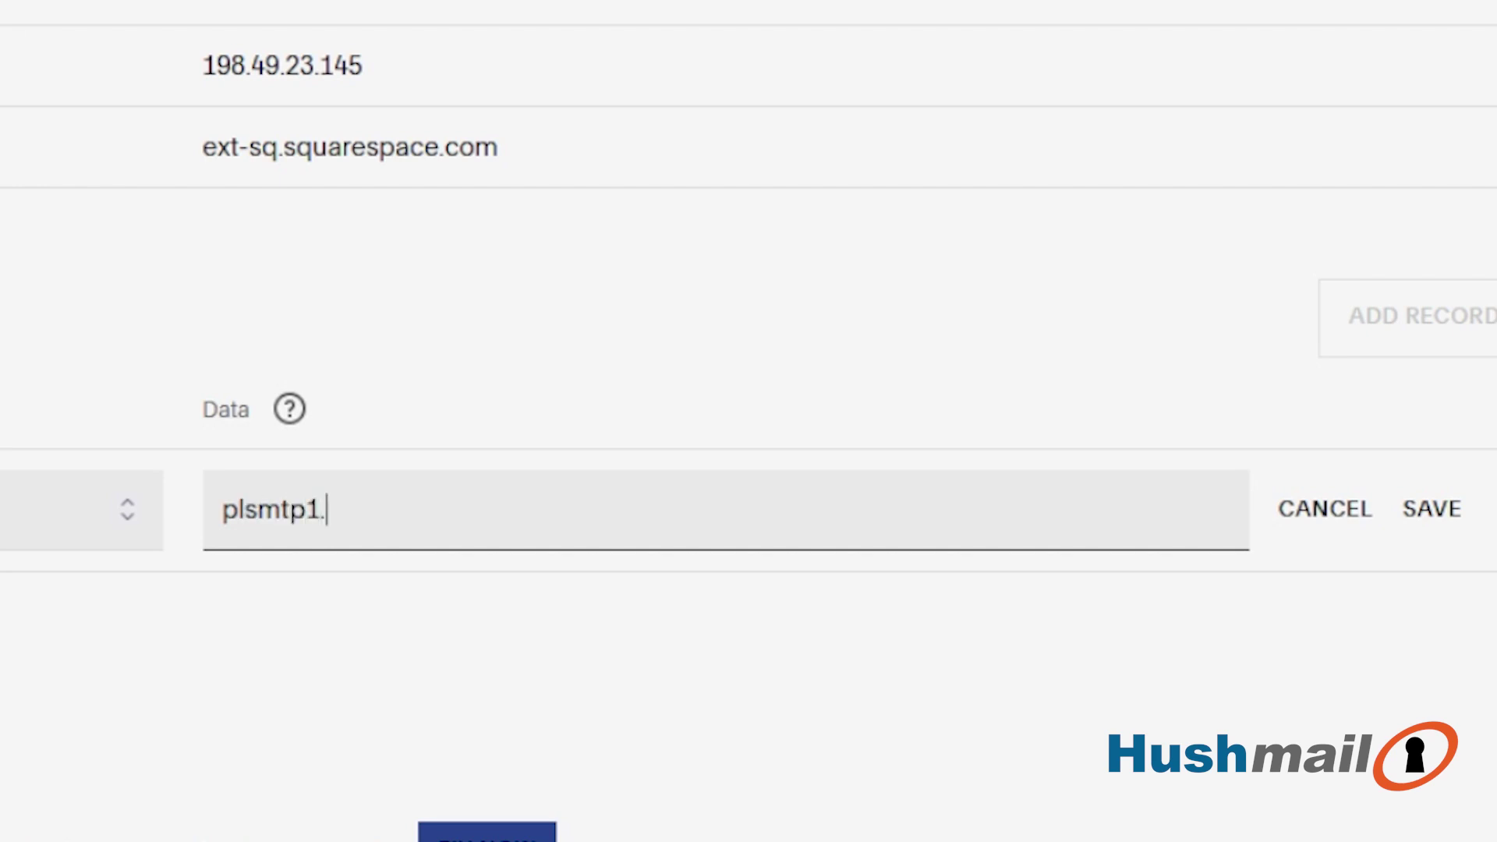
{"action": "type", "text": "hushmail.com"}
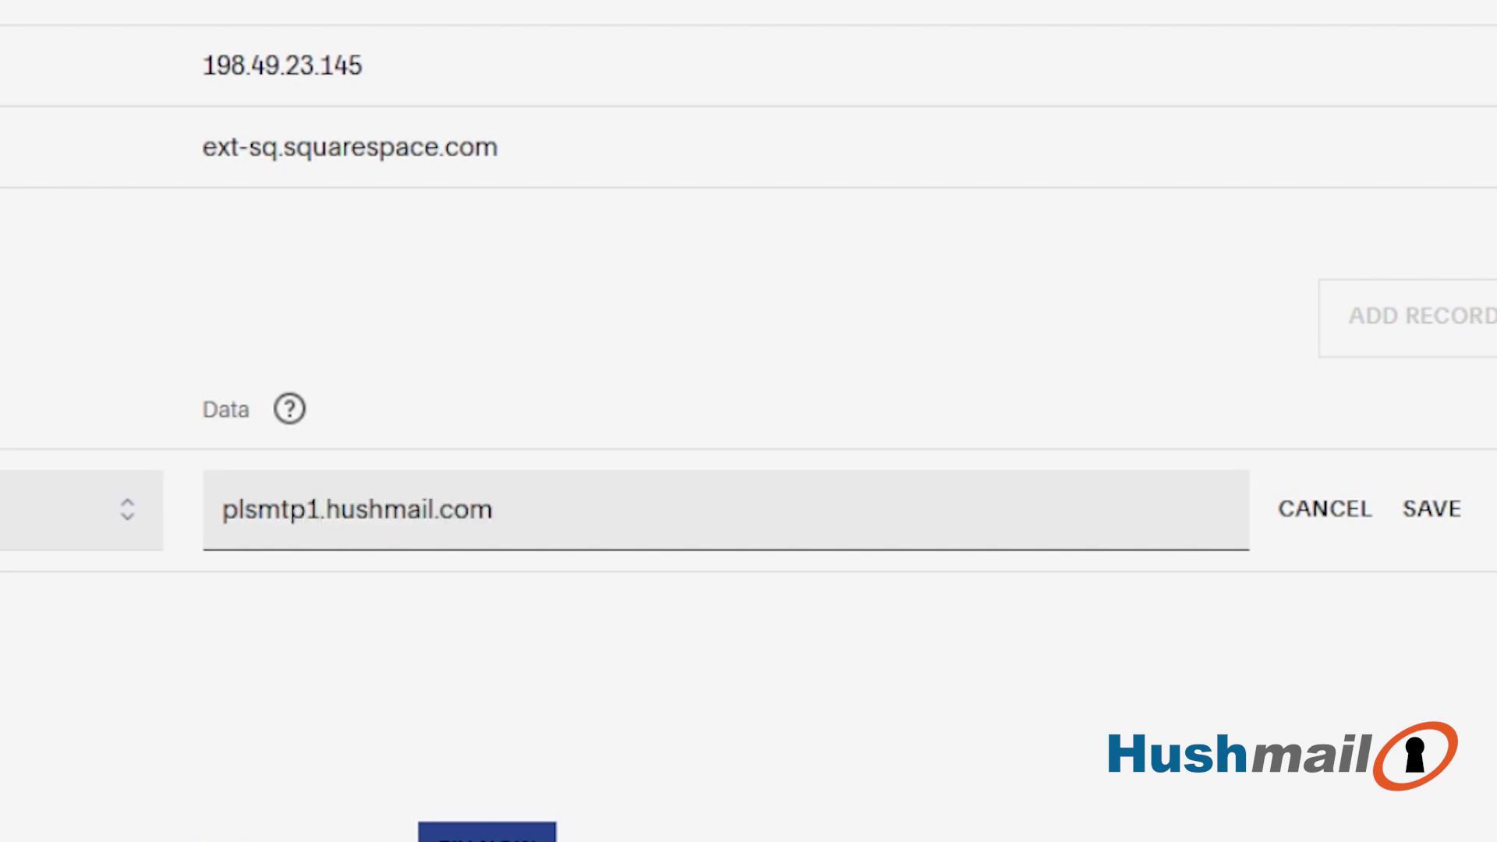
{"action": "left_click", "coordinate": [1440, 518]}
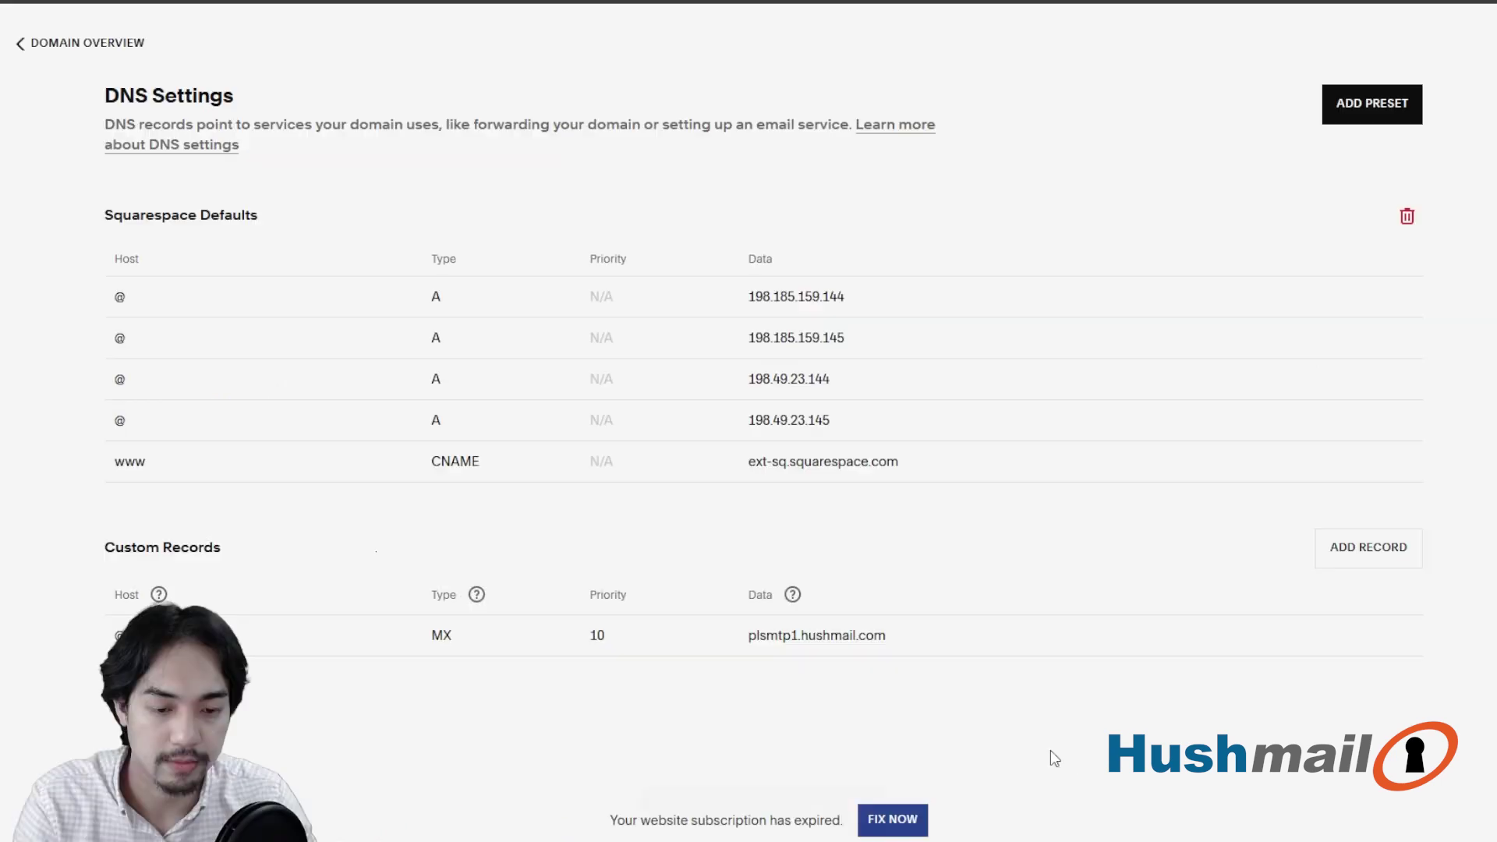
Step: Create a second MX record, priority 10, with data plsmtp2.hushmail.com, and save it
{"action": "left_click", "coordinate": [1369, 551]}
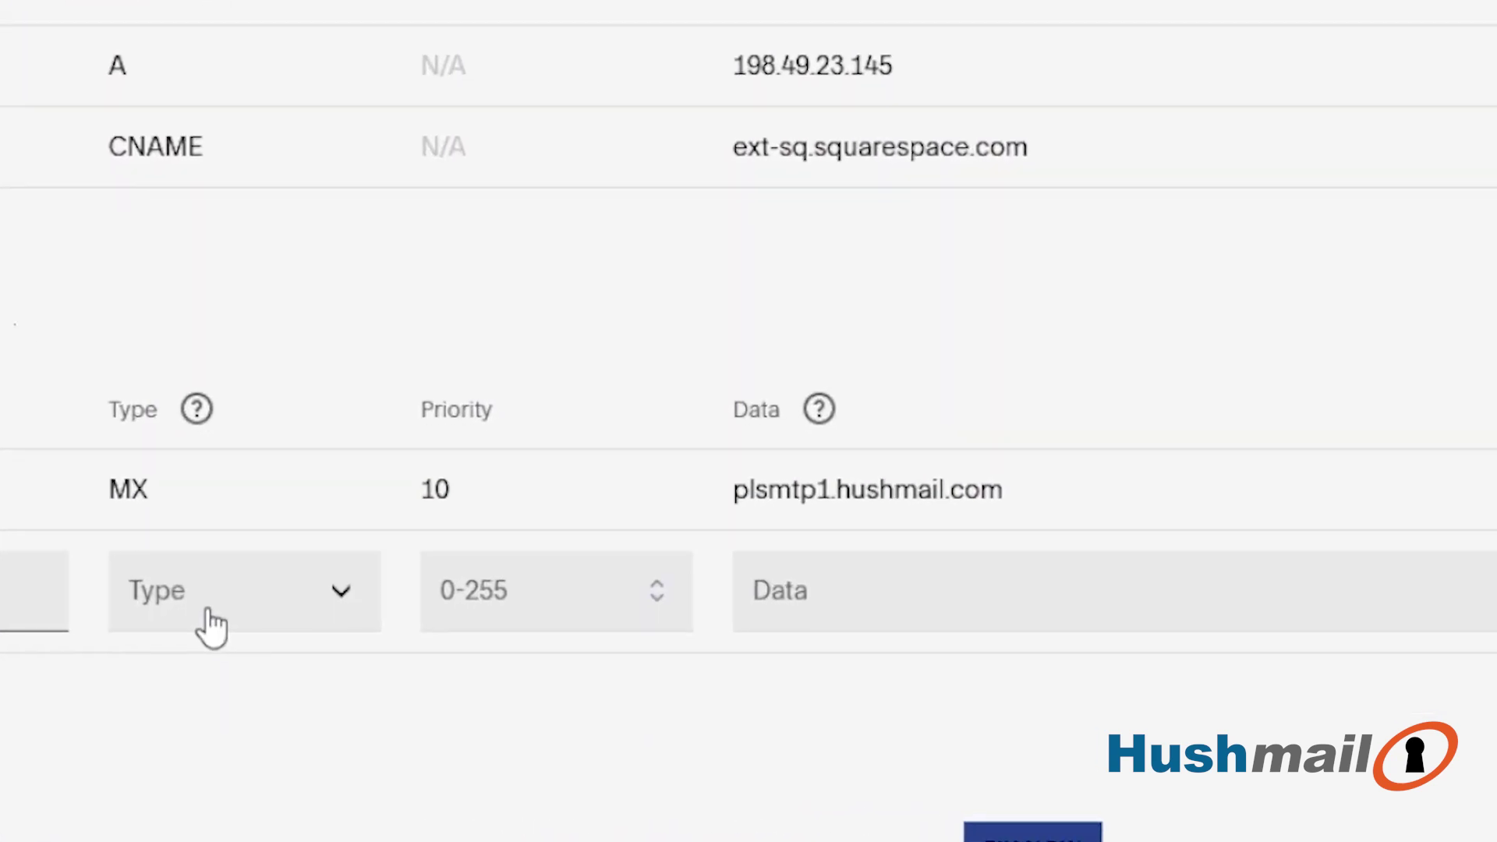
{"action": "left_click", "coordinate": [211, 624]}
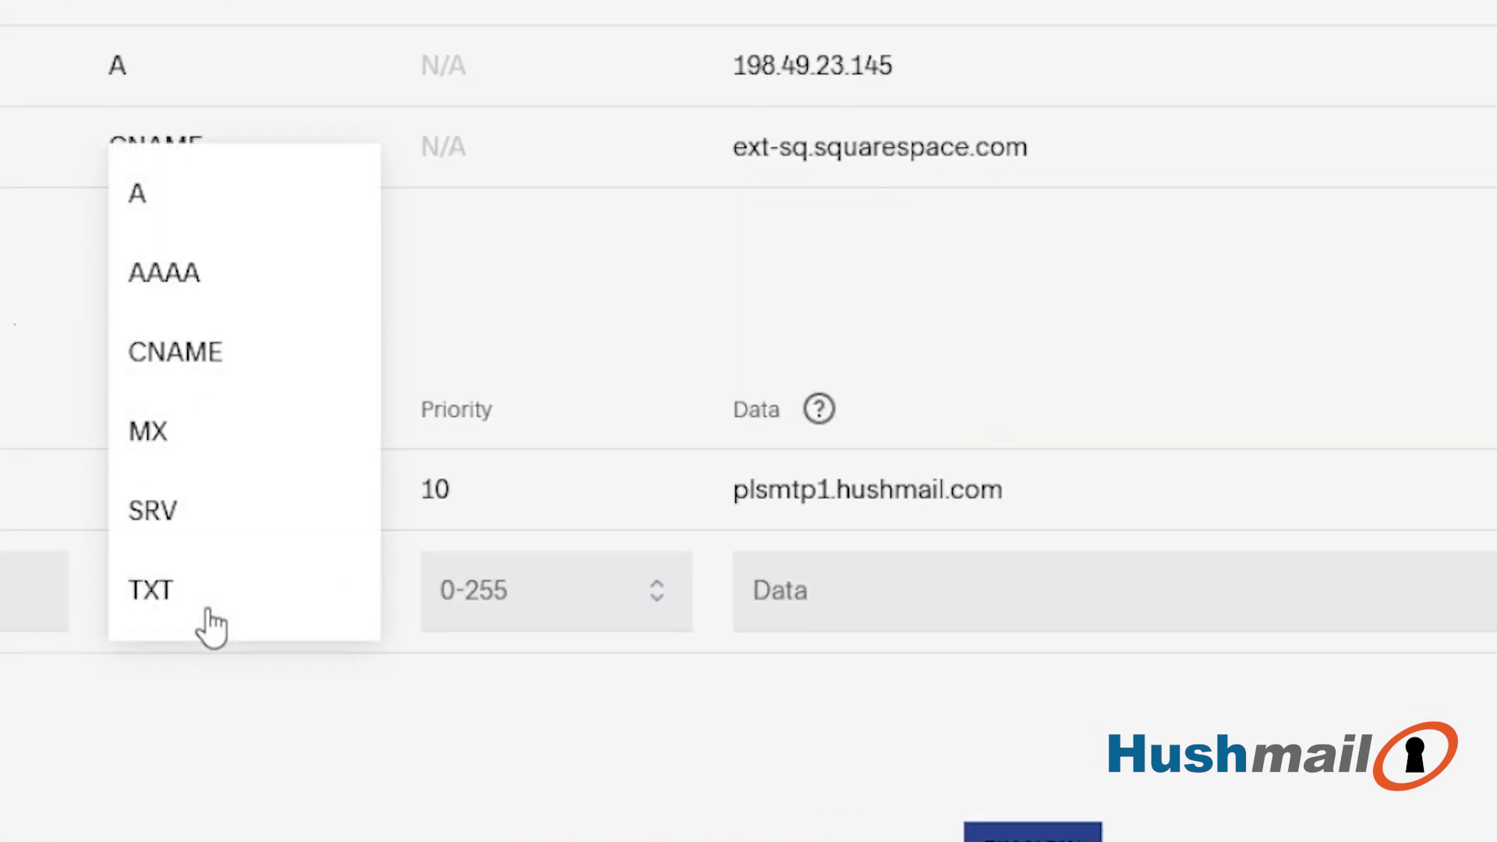
{"action": "left_click", "coordinate": [207, 448]}
{"action": "left_click", "coordinate": [540, 591]}
{"action": "type", "text": "10"}
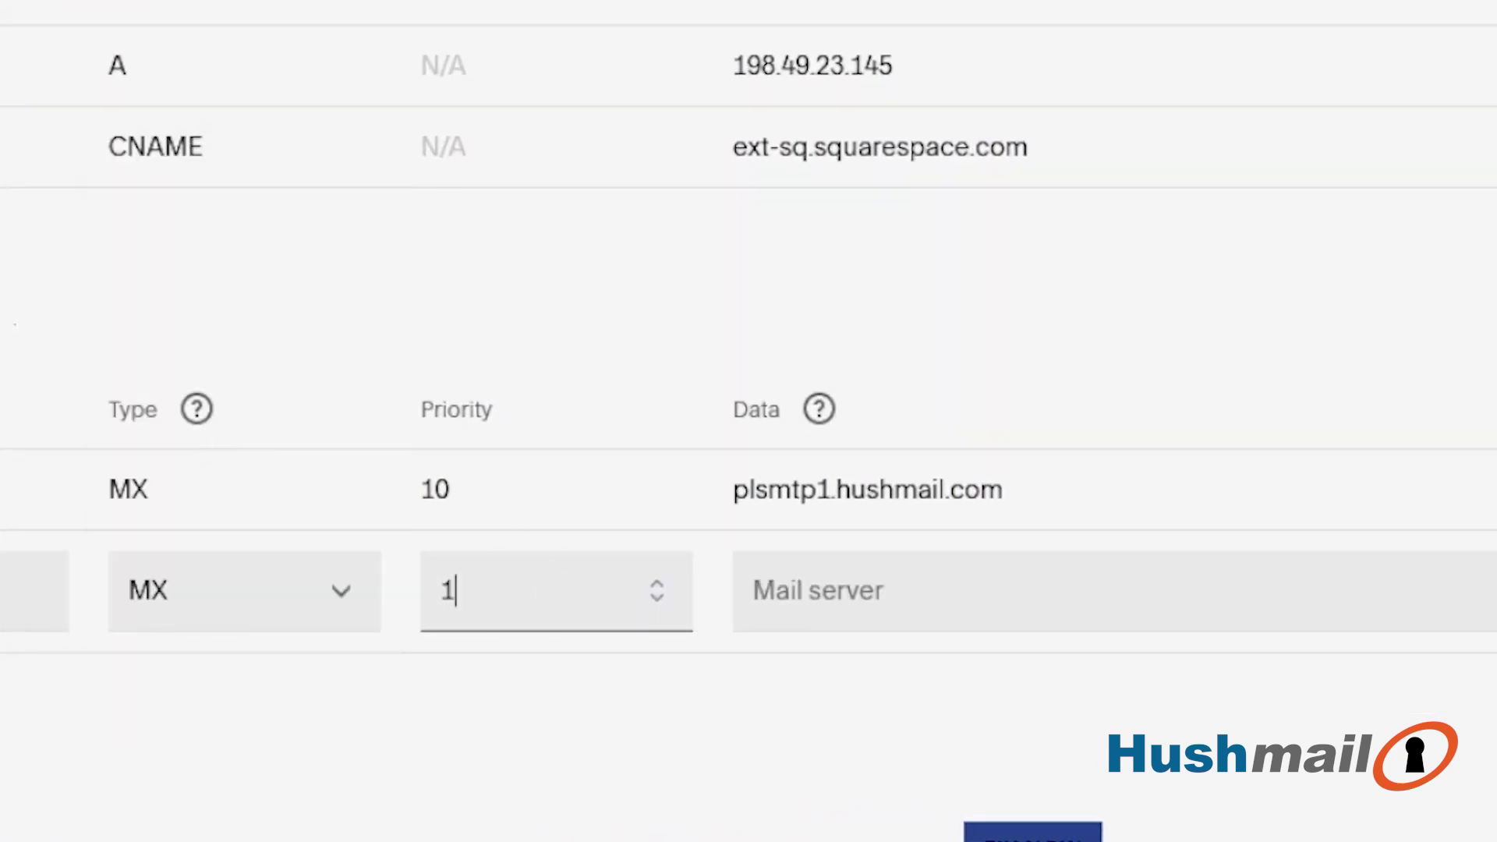
{"action": "key", "text": "Tab"}
{"action": "type", "text": "pslm"}
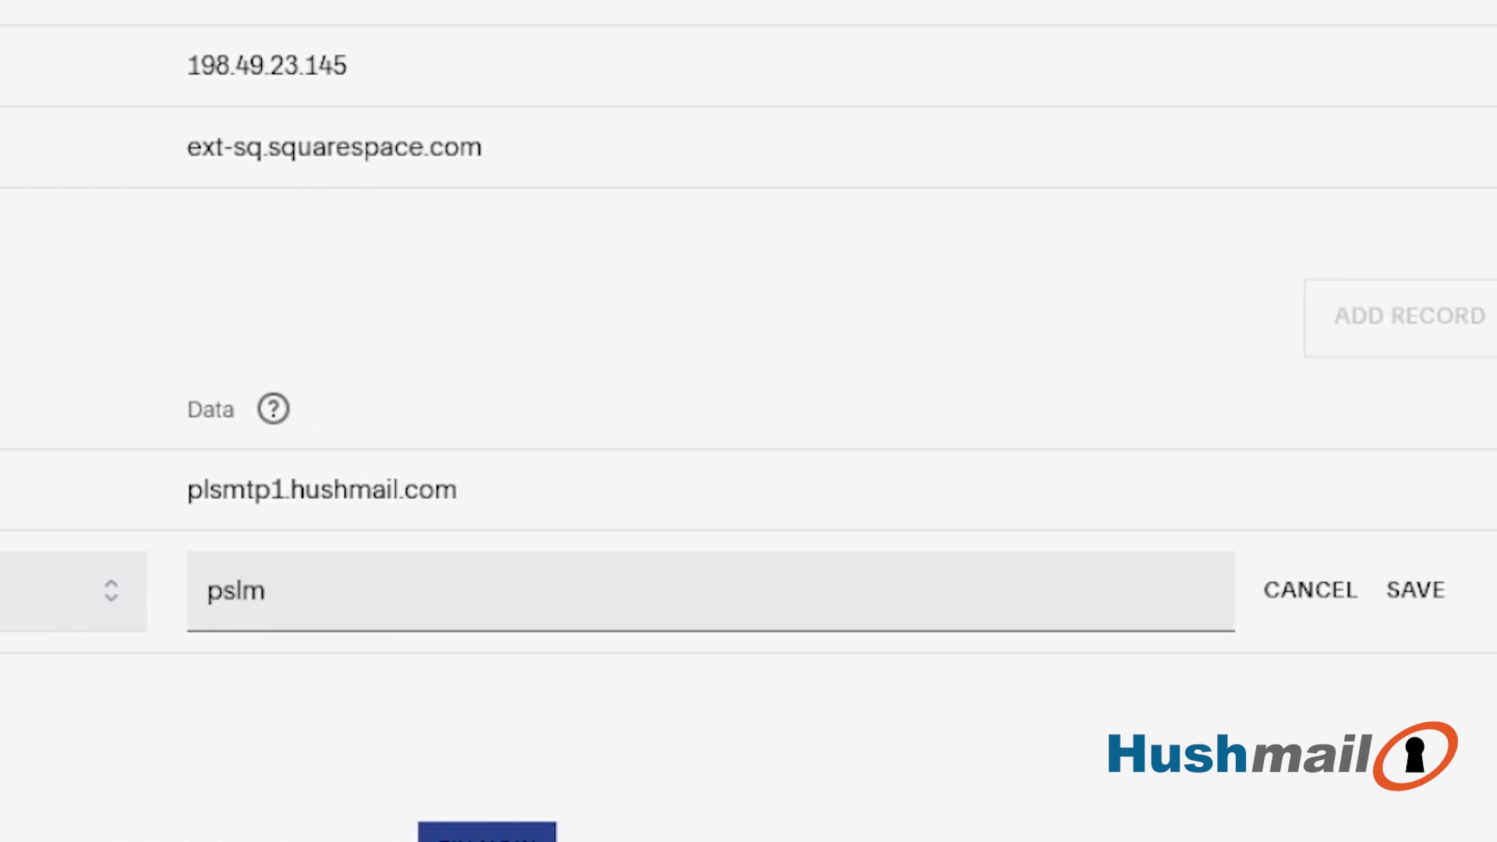
{"action": "type", "text": "lsmtp2.hushmail.com"}
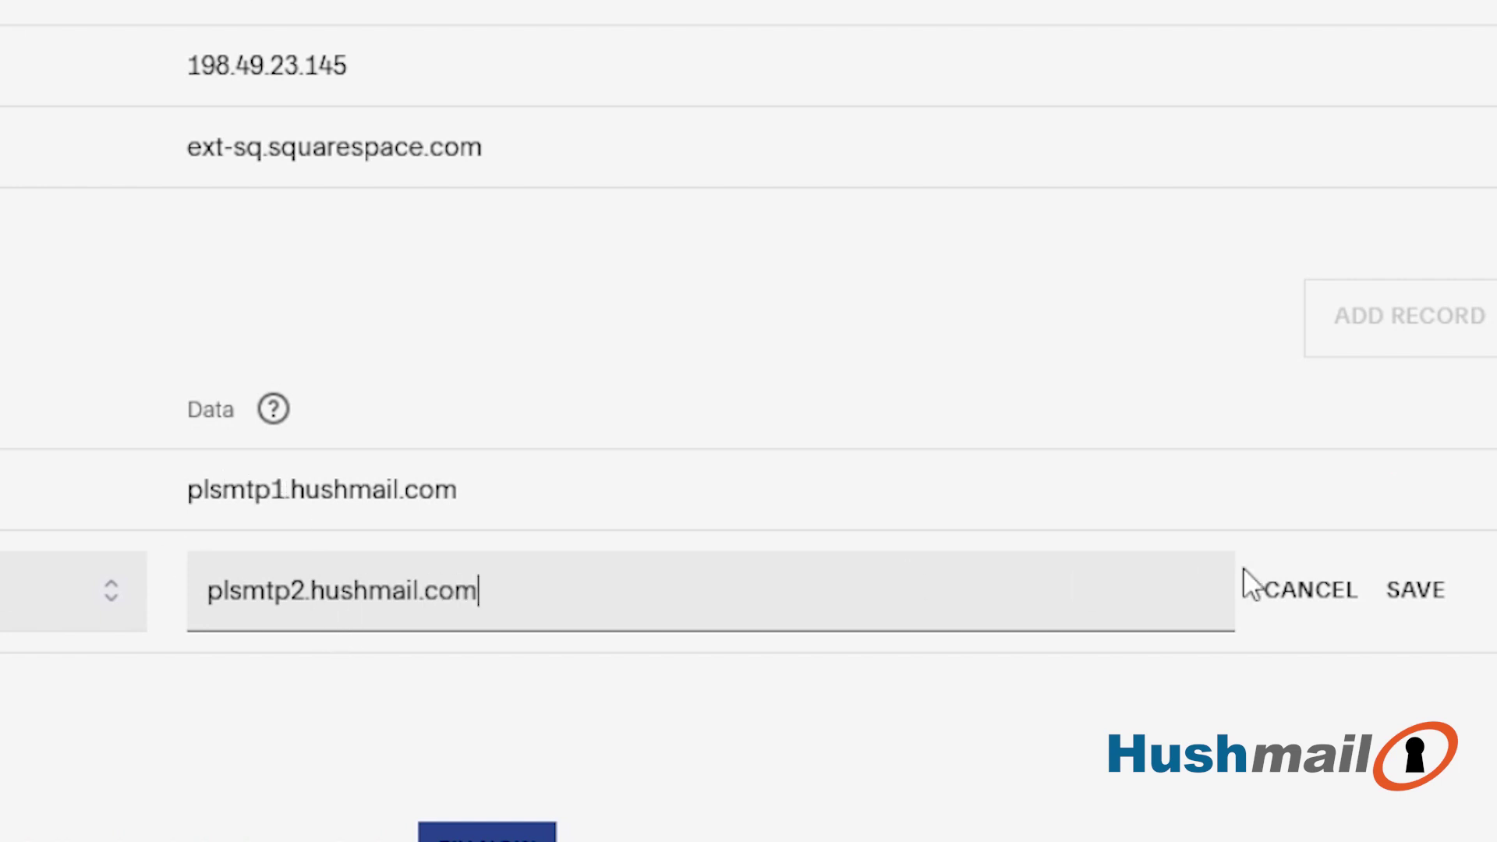
{"action": "left_click", "coordinate": [1426, 604]}
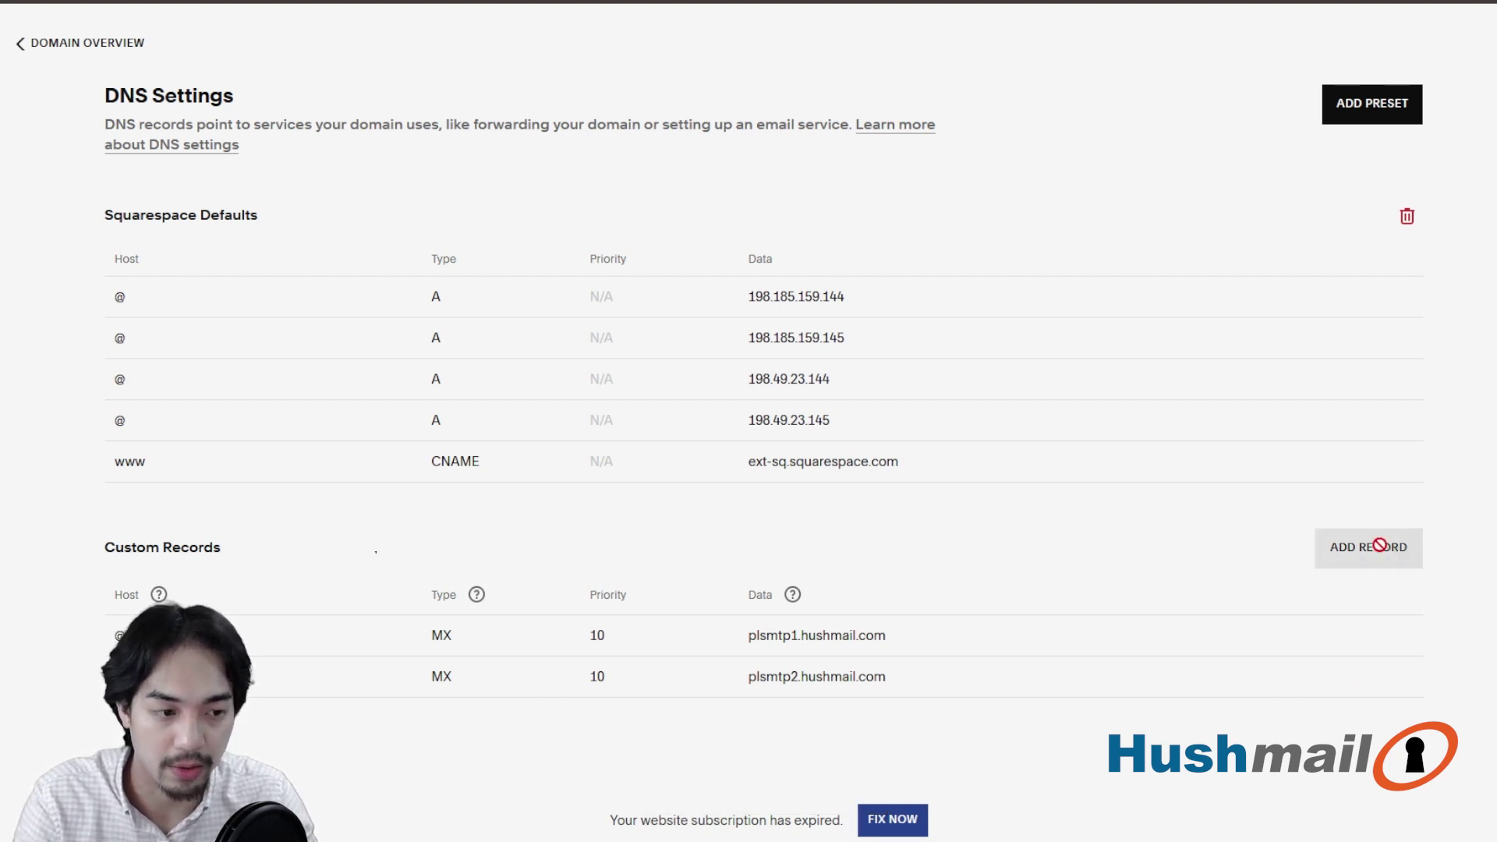
Step: Create a TXT record with data 'v=spf1 include:_spf.hushmail.com -all' and save it
{"action": "left_click", "coordinate": [1376, 549]}
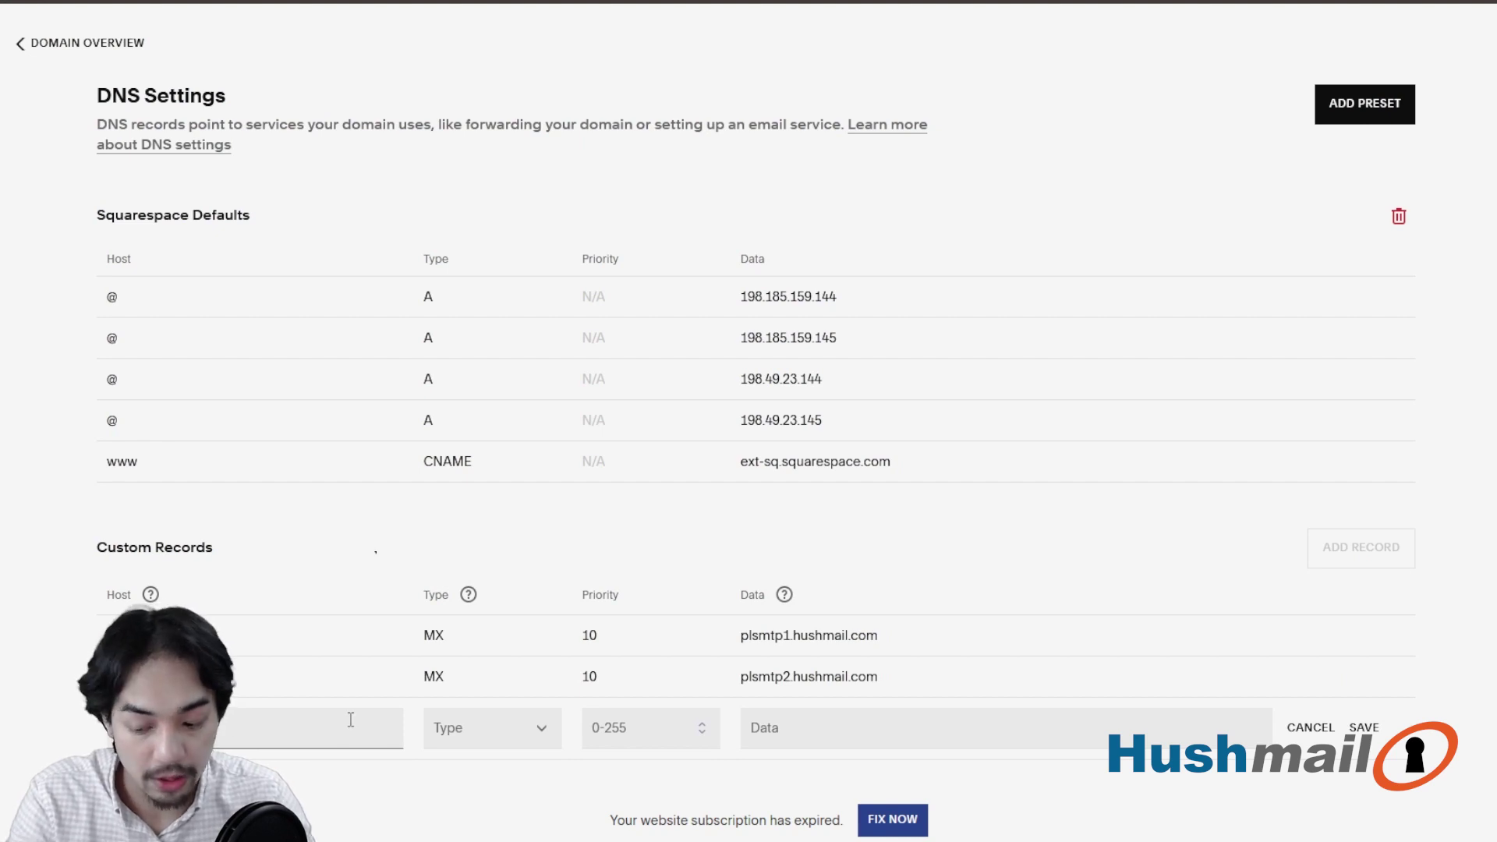
{"action": "left_click", "coordinate": [507, 729]}
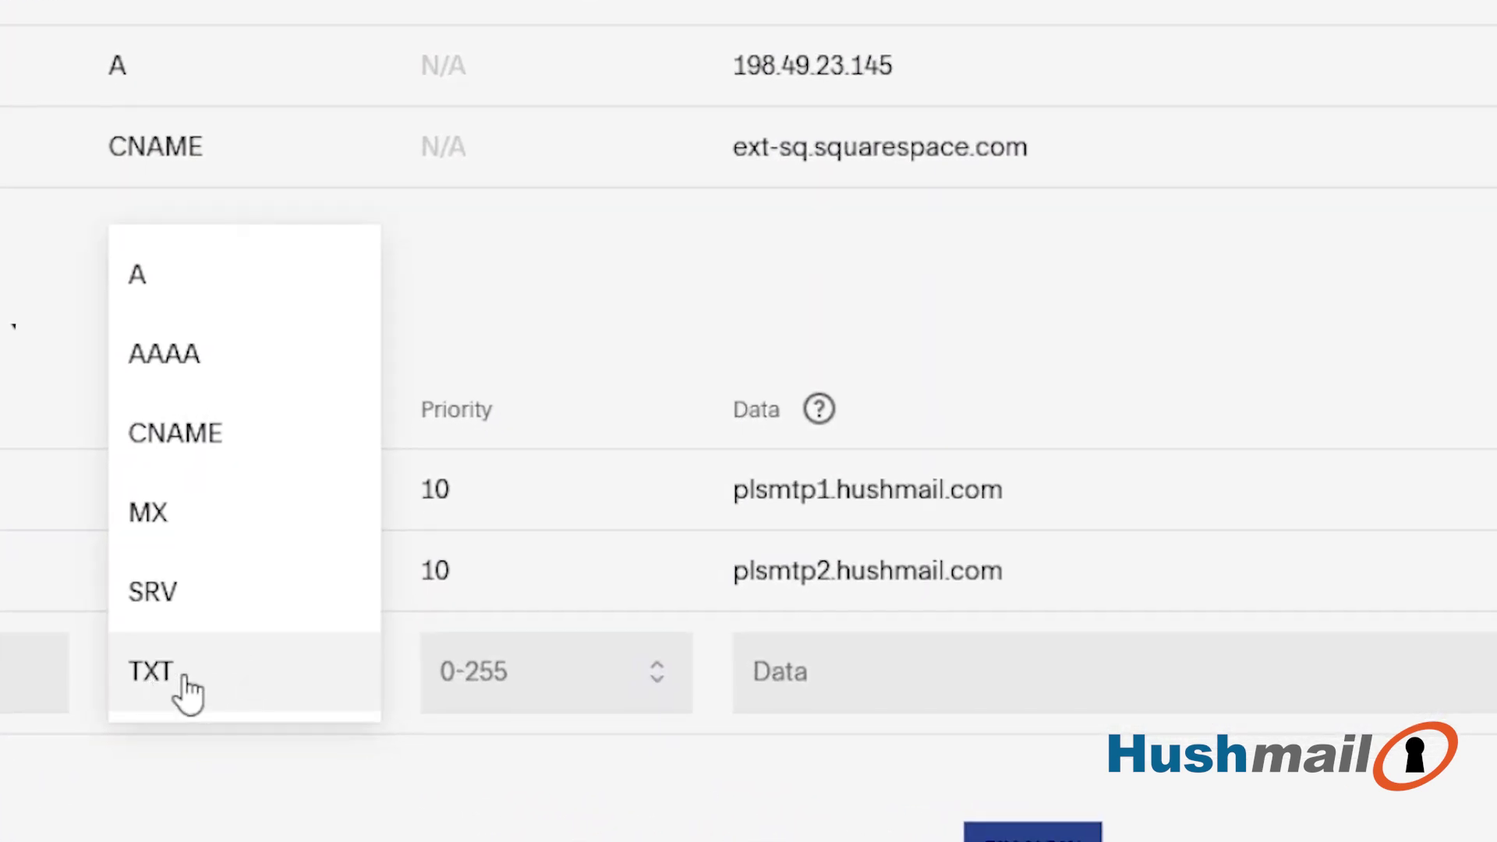
{"action": "left_click", "coordinate": [187, 690]}
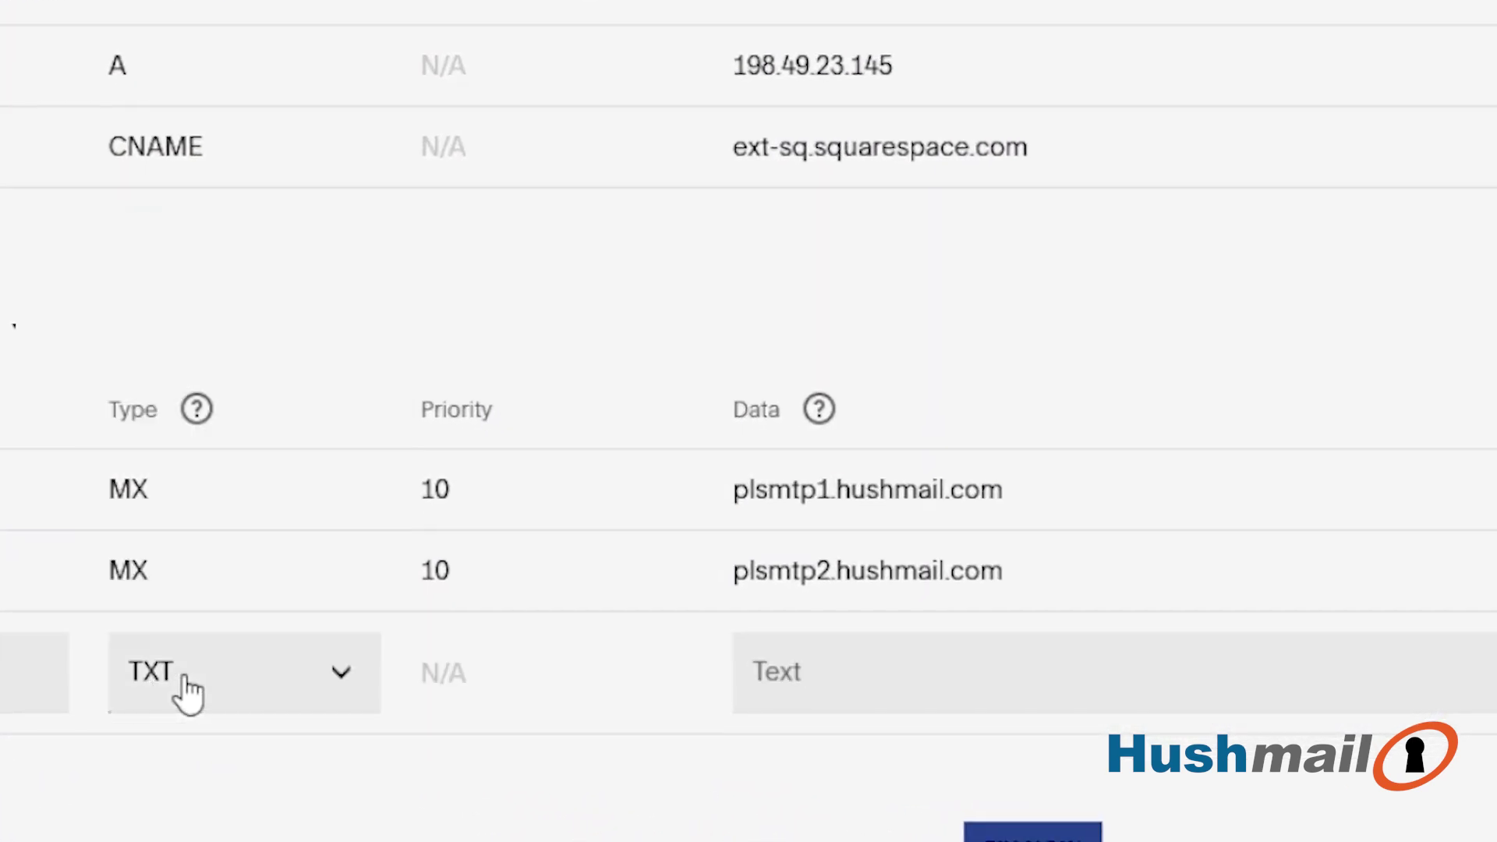
{"action": "left_click", "coordinate": [855, 661]}
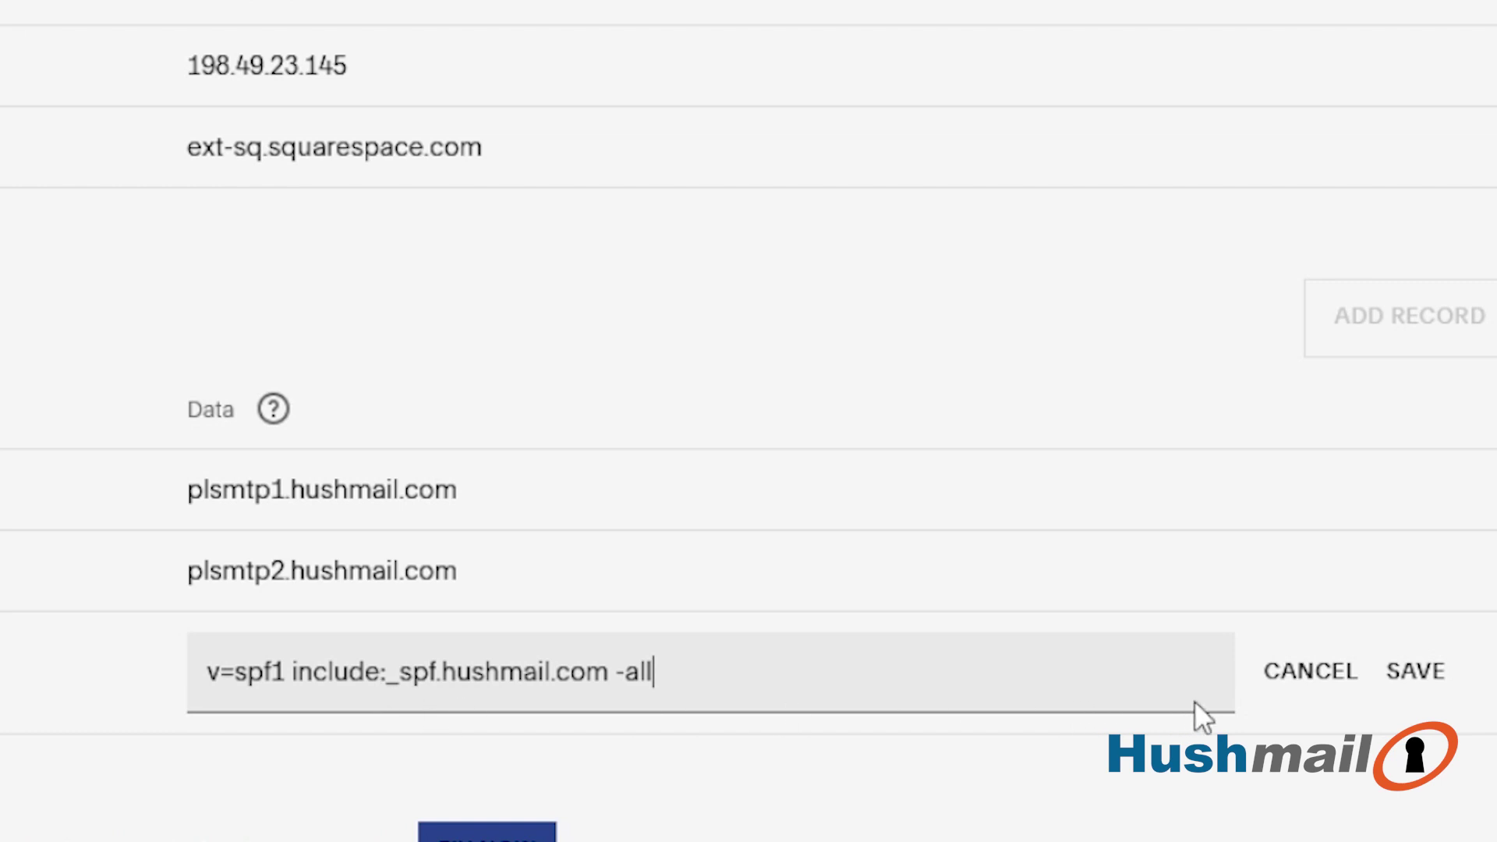
{"action": "left_click", "coordinate": [1426, 678]}
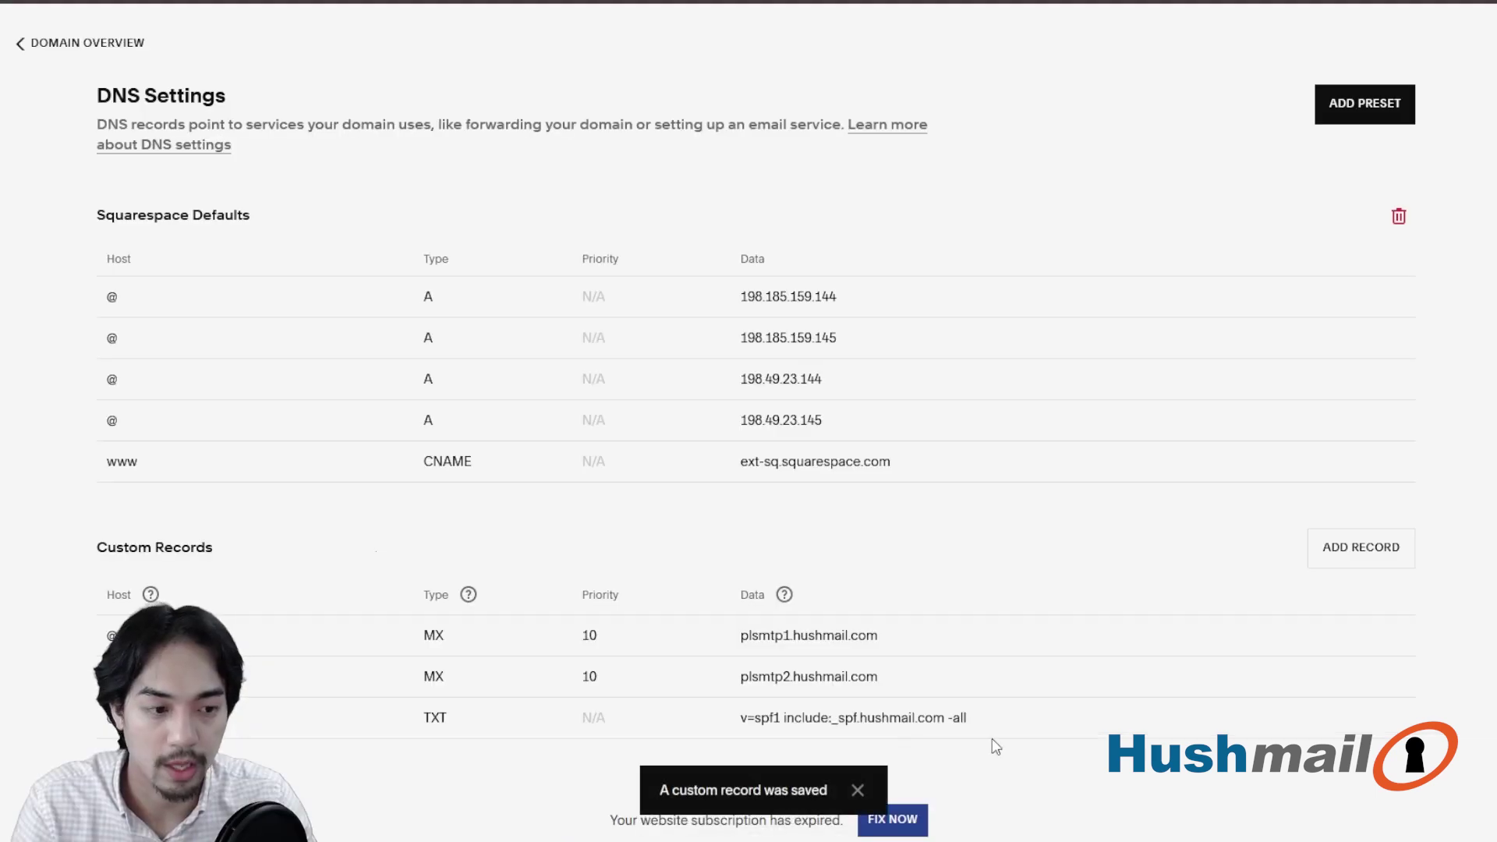
Step: Create a CNAME record for host hush._domainkey with data _dkim.hushmail.com and save it
{"action": "left_click", "coordinate": [1379, 548]}
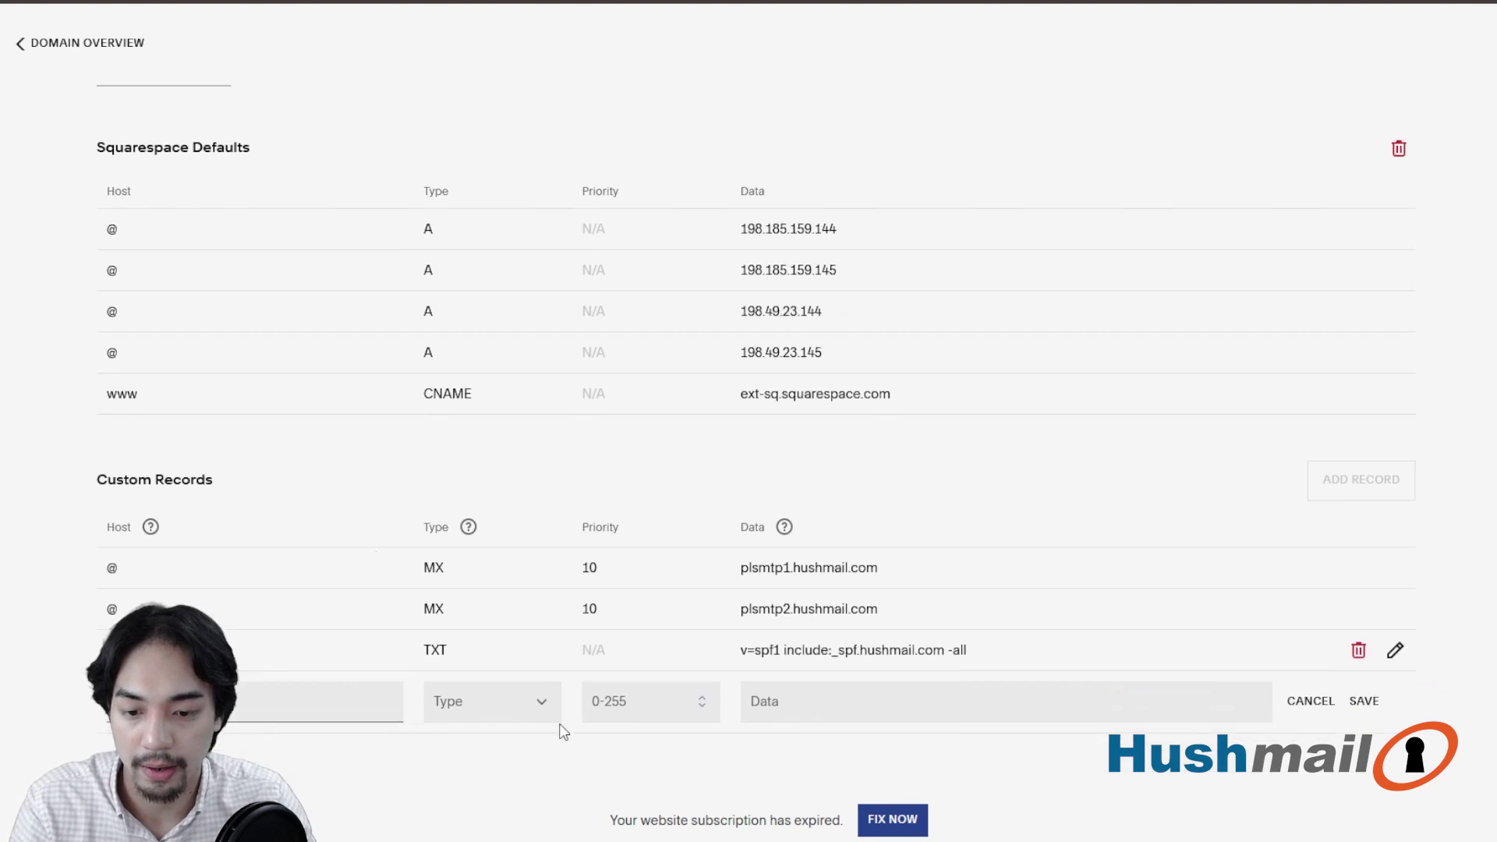
{"action": "left_click", "coordinate": [401, 649]}
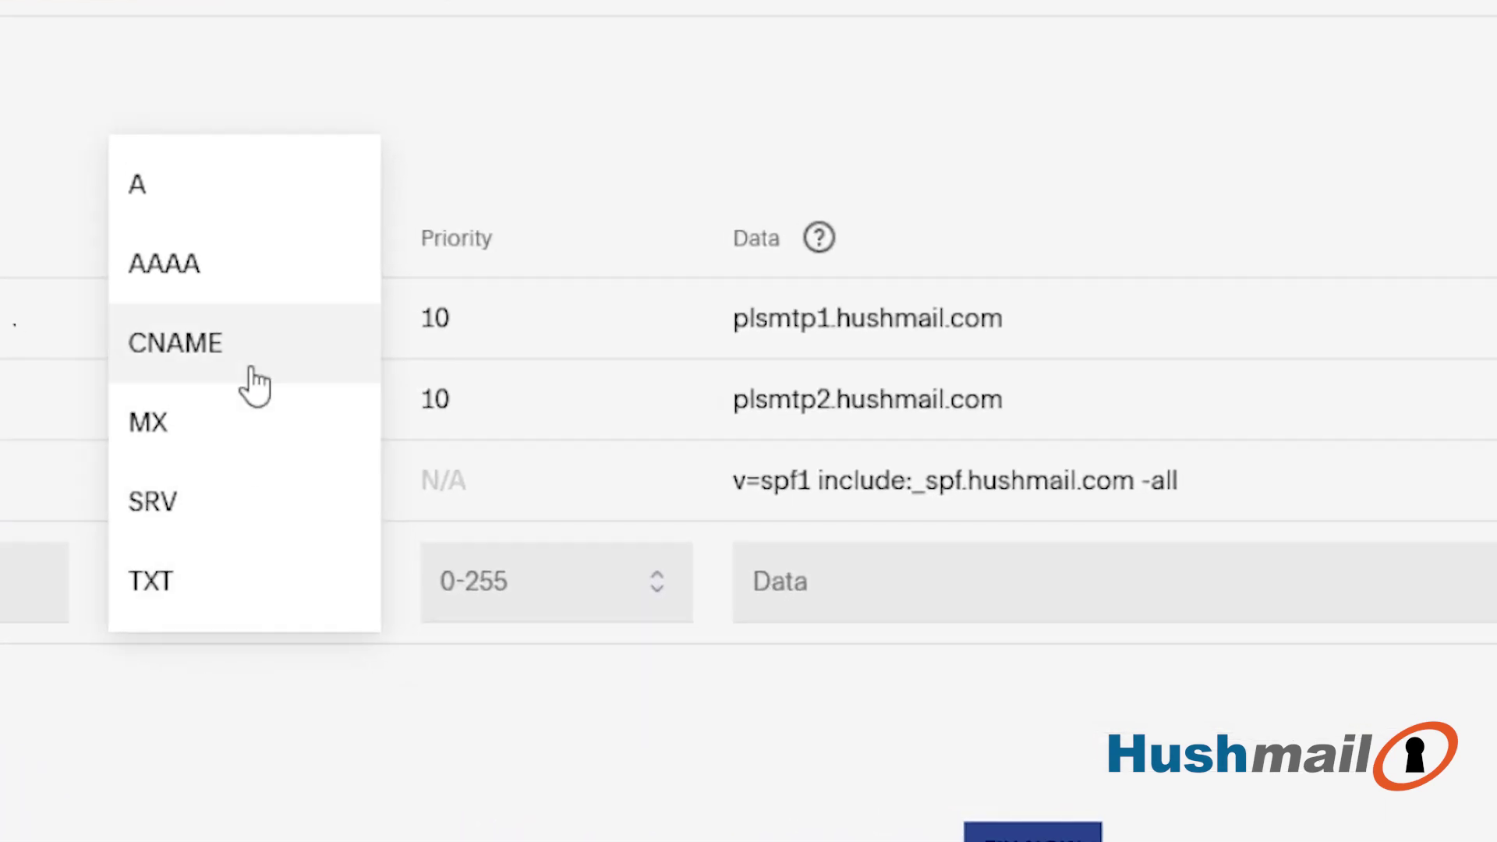
{"action": "left_click", "coordinate": [408, 511]}
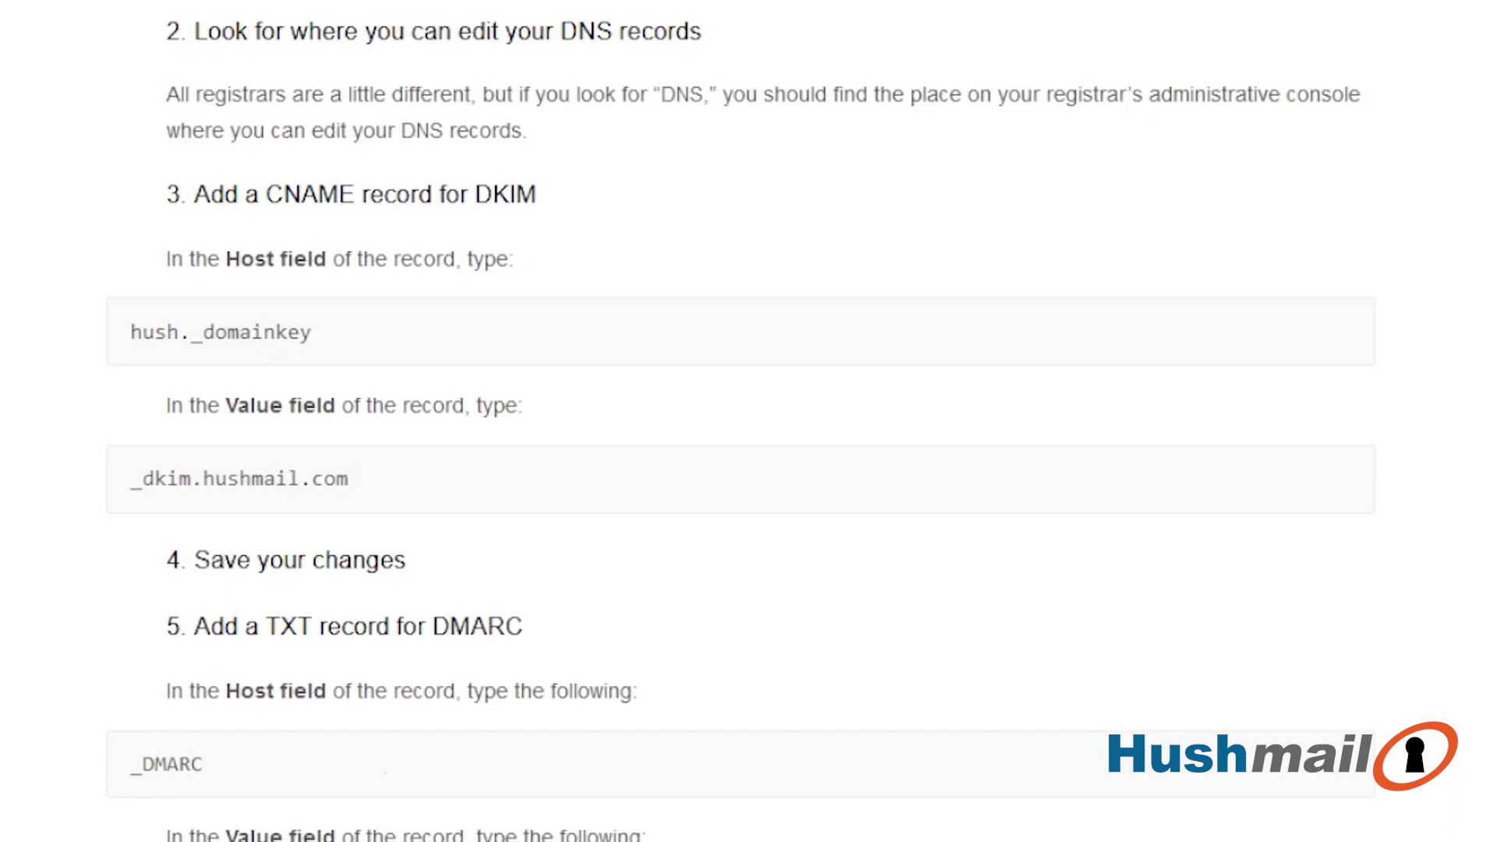
{"action": "triple_click", "coordinate": [231, 332]}
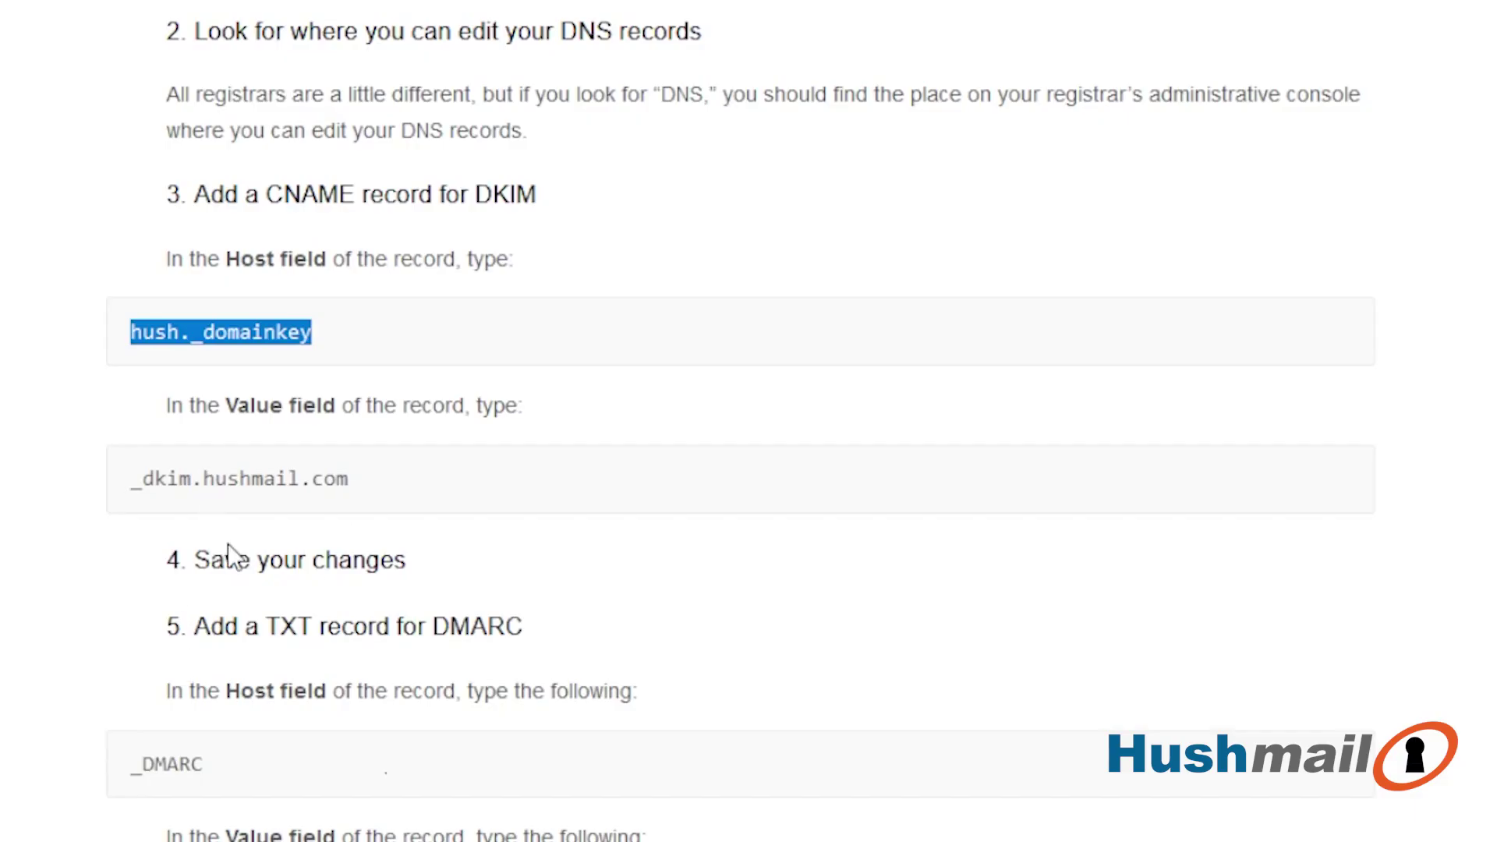
{"action": "triple_click", "coordinate": [228, 476]}
{"action": "key", "text": "ctrl+c"}
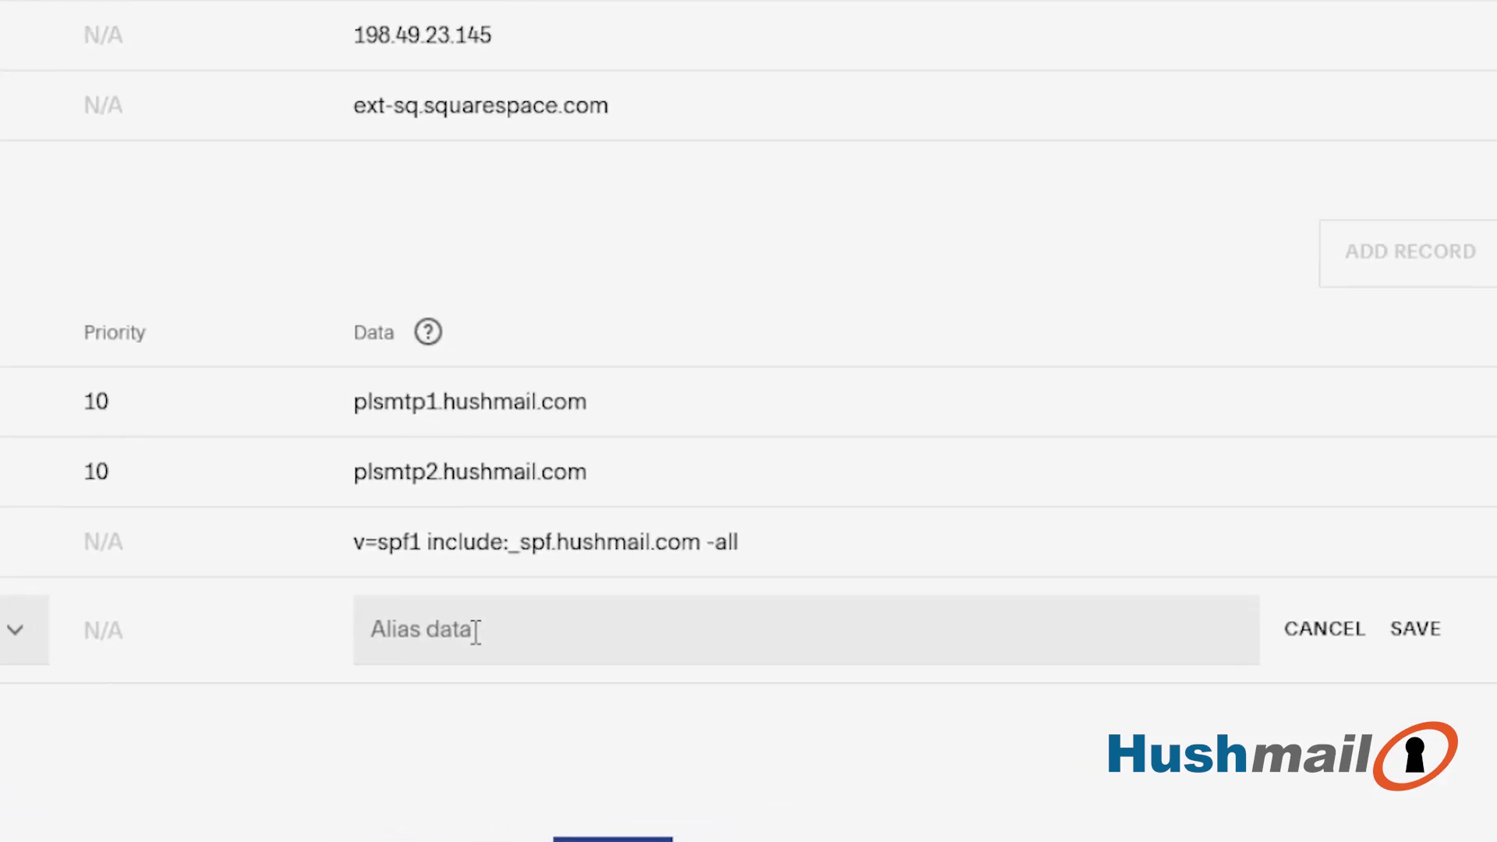
{"action": "left_click", "coordinate": [706, 645]}
{"action": "key", "text": "ctrl+v"}
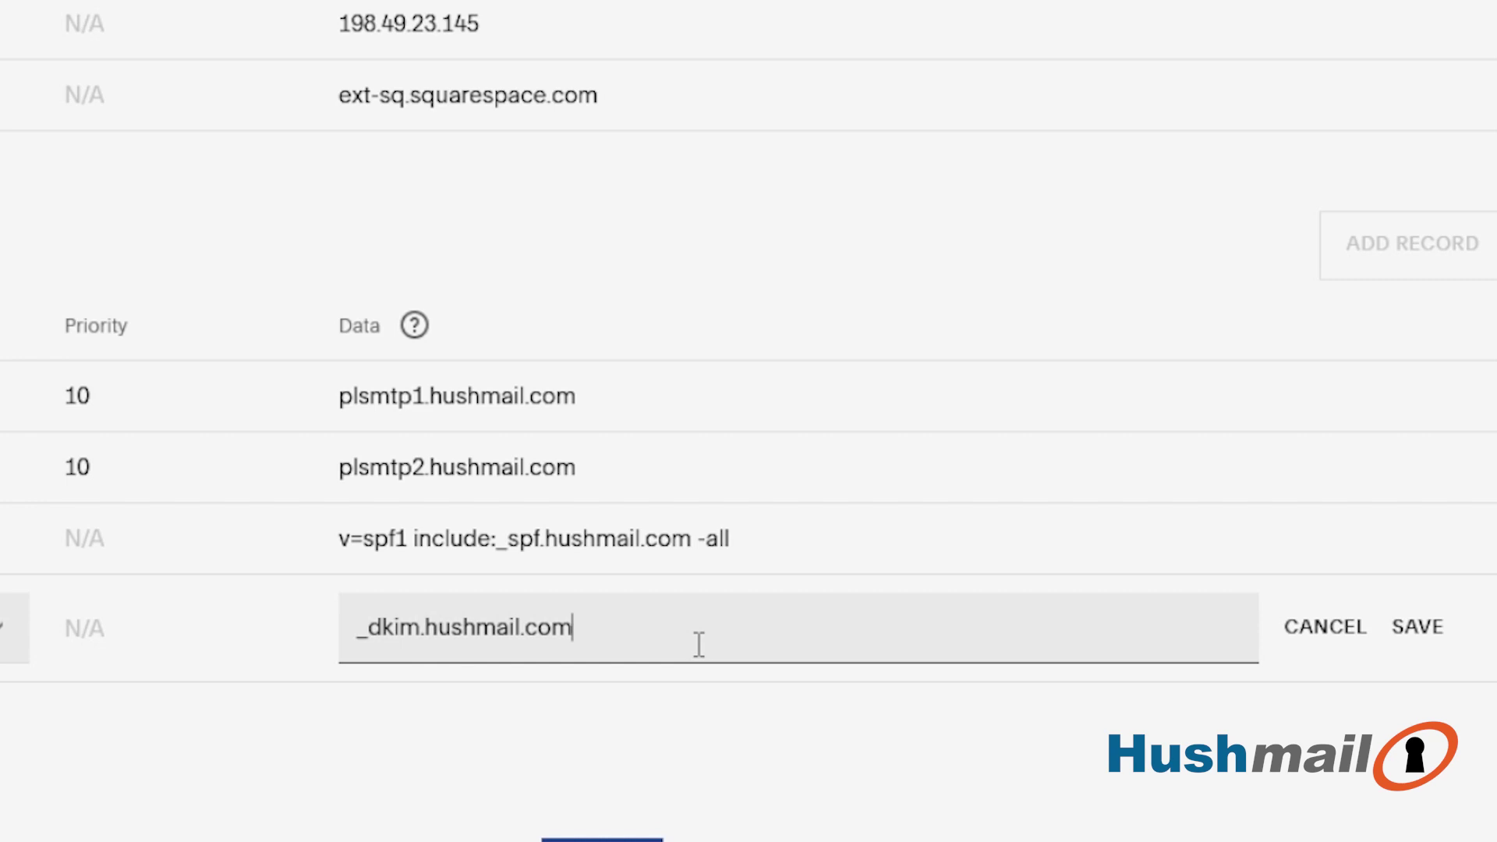
{"action": "left_click", "coordinate": [1413, 649]}
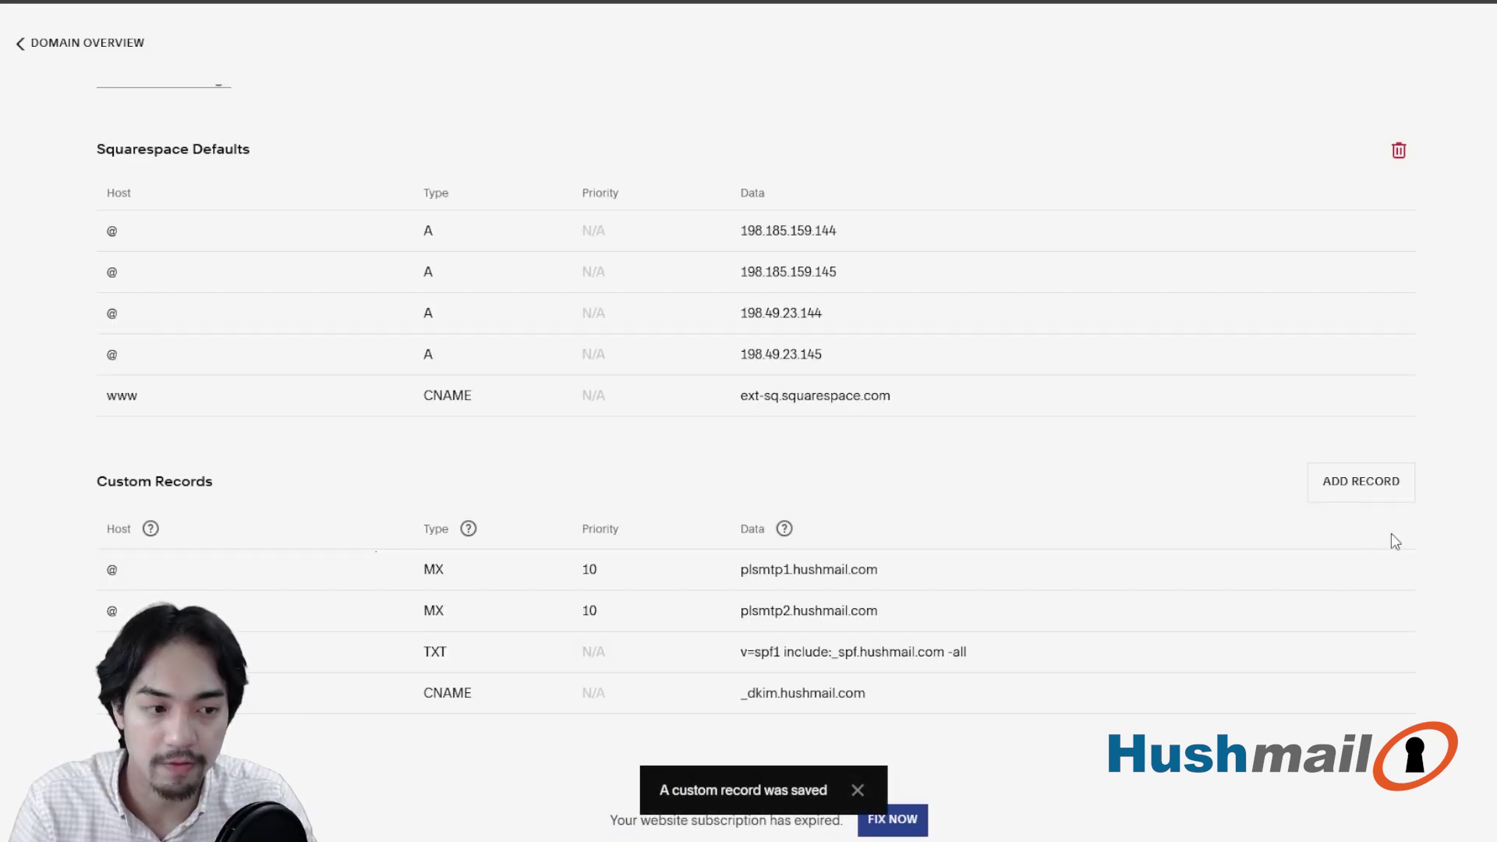
Step: Create a TXT record for host _DMARC with data 'v=DMARC1; p=quarantine; pct=100' and save it
{"action": "left_click", "coordinate": [1372, 491]}
{"action": "scroll", "coordinate": [586, 585], "scroll_direction": "down", "scroll_amount": 1}
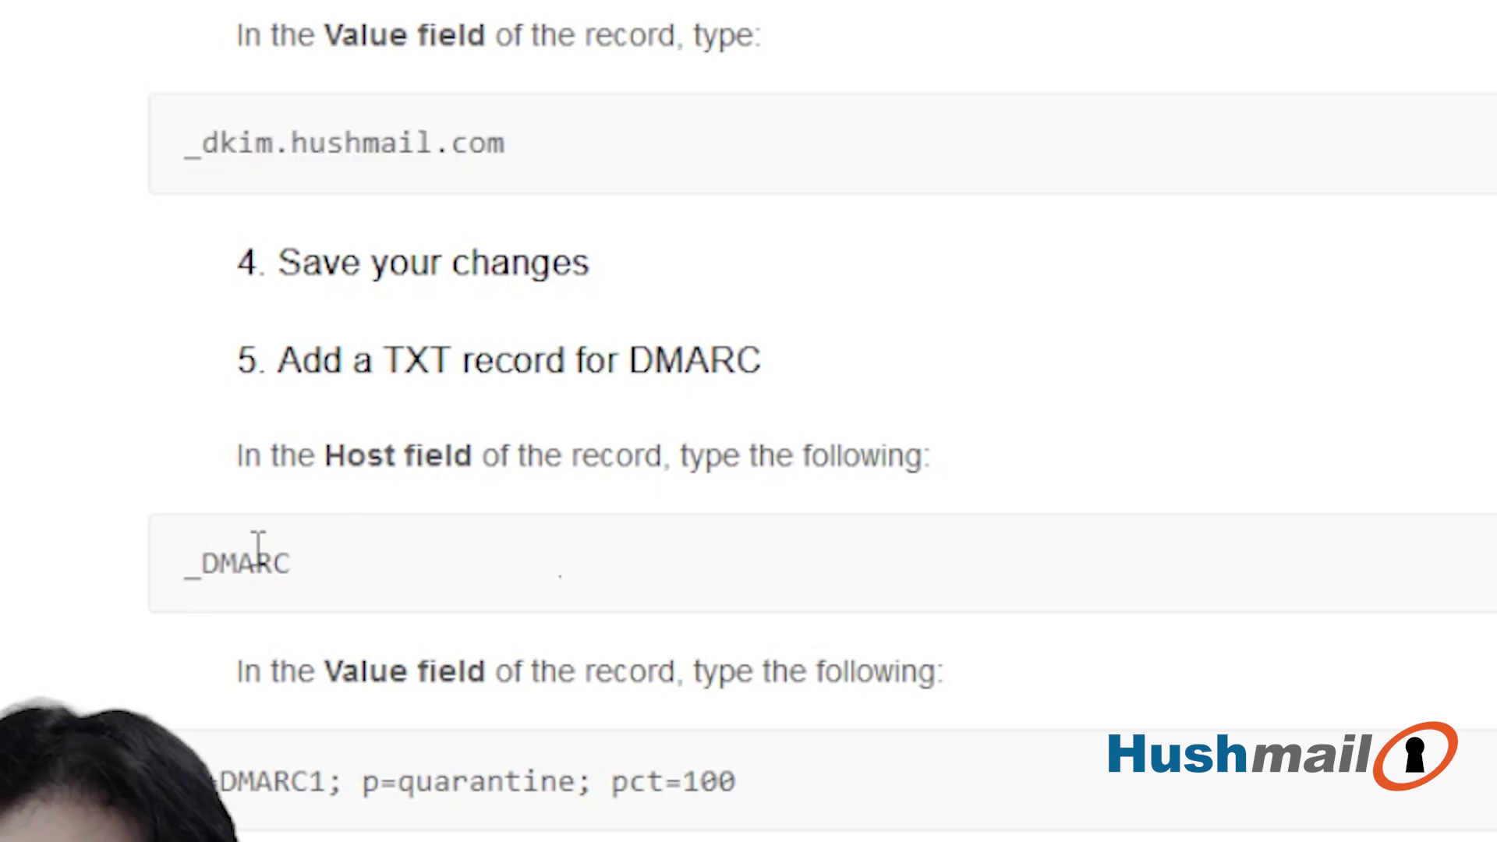
{"action": "double_click", "coordinate": [254, 555]}
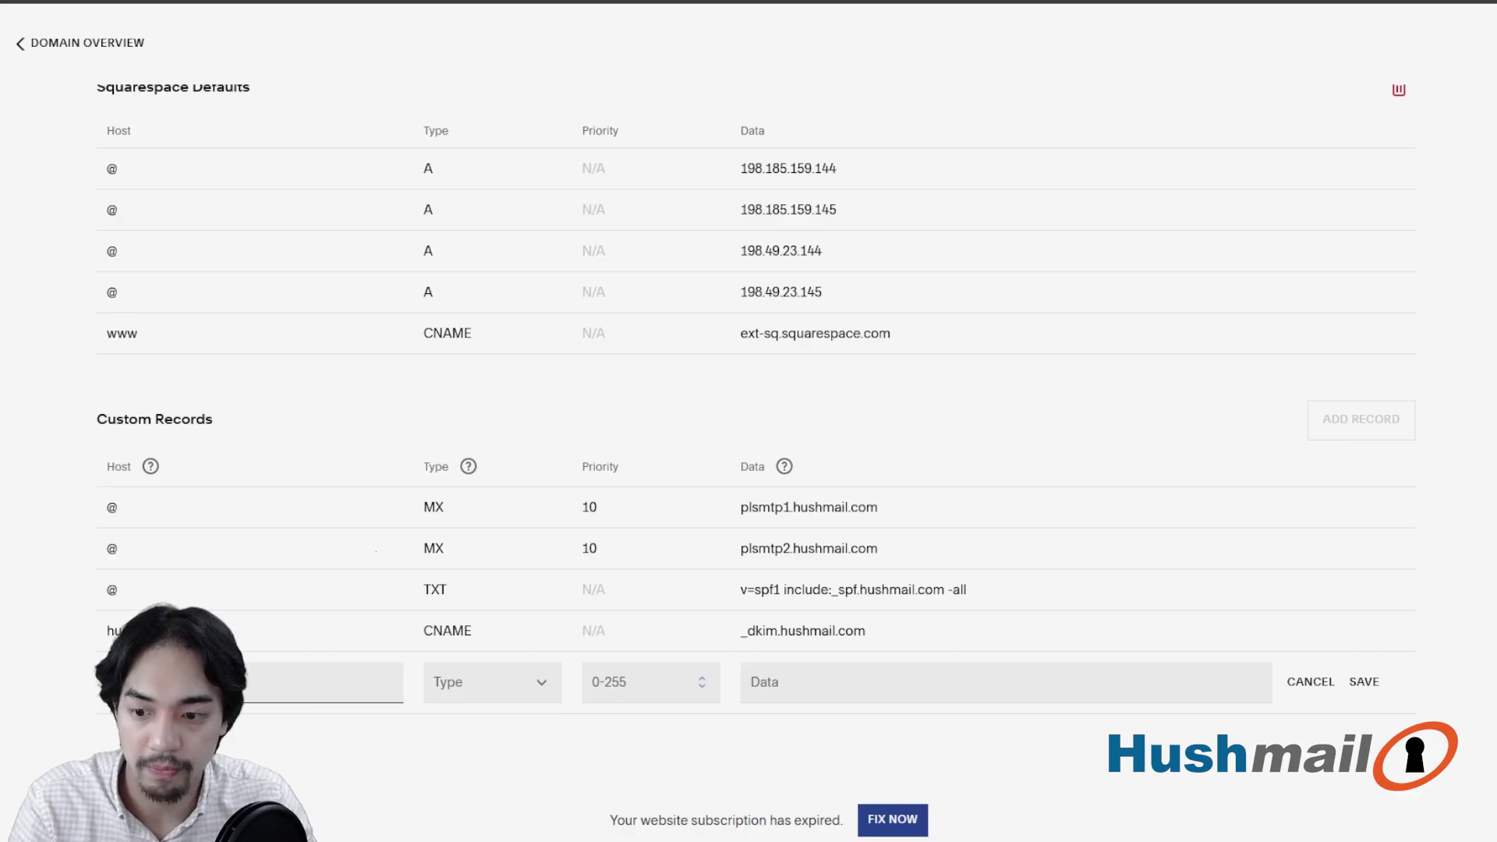
{"action": "left_click", "coordinate": [440, 663]}
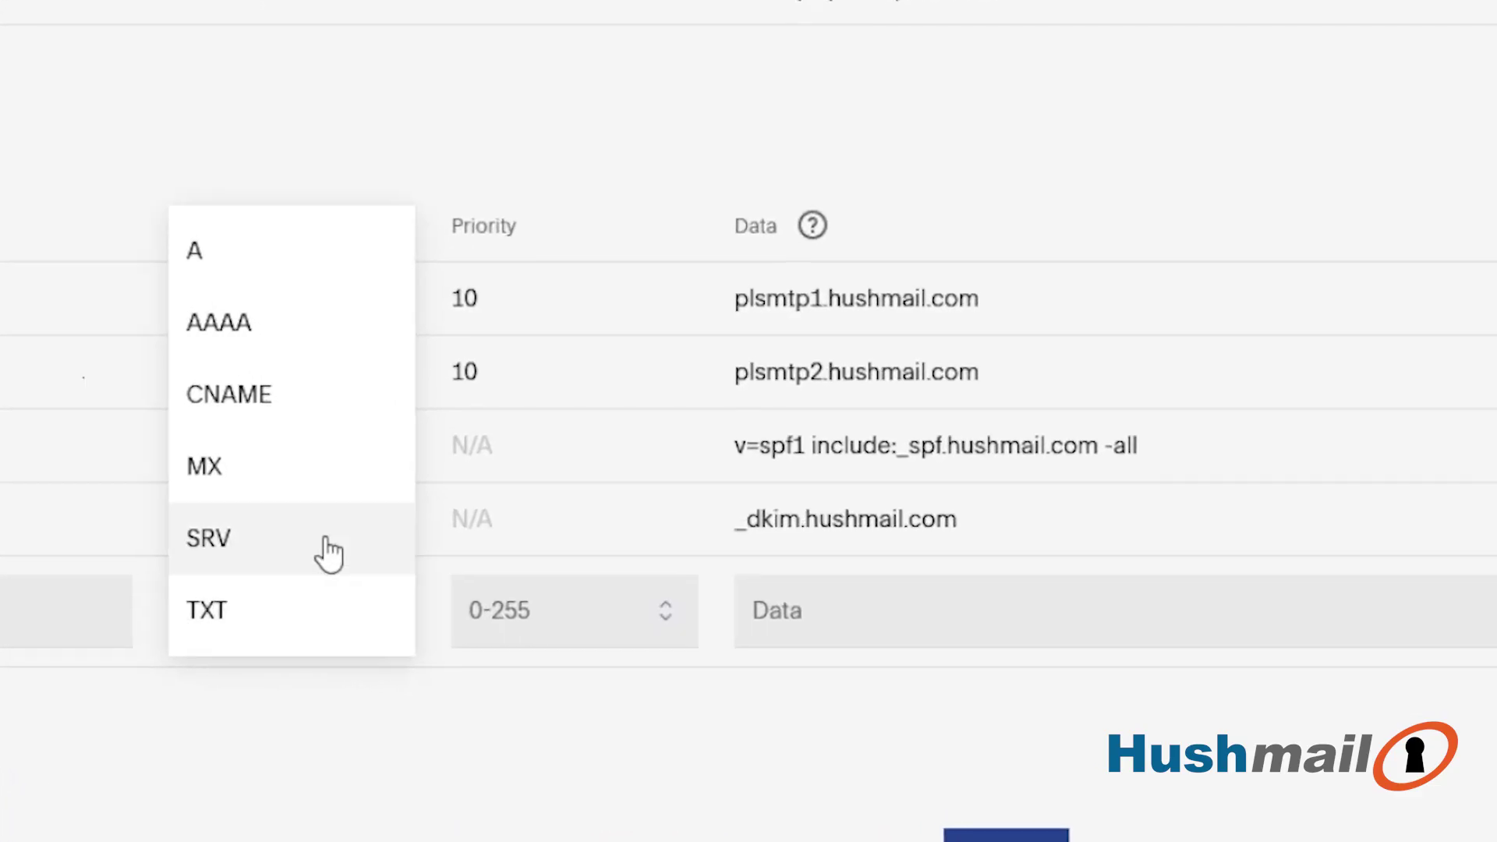
{"action": "left_click", "coordinate": [401, 647]}
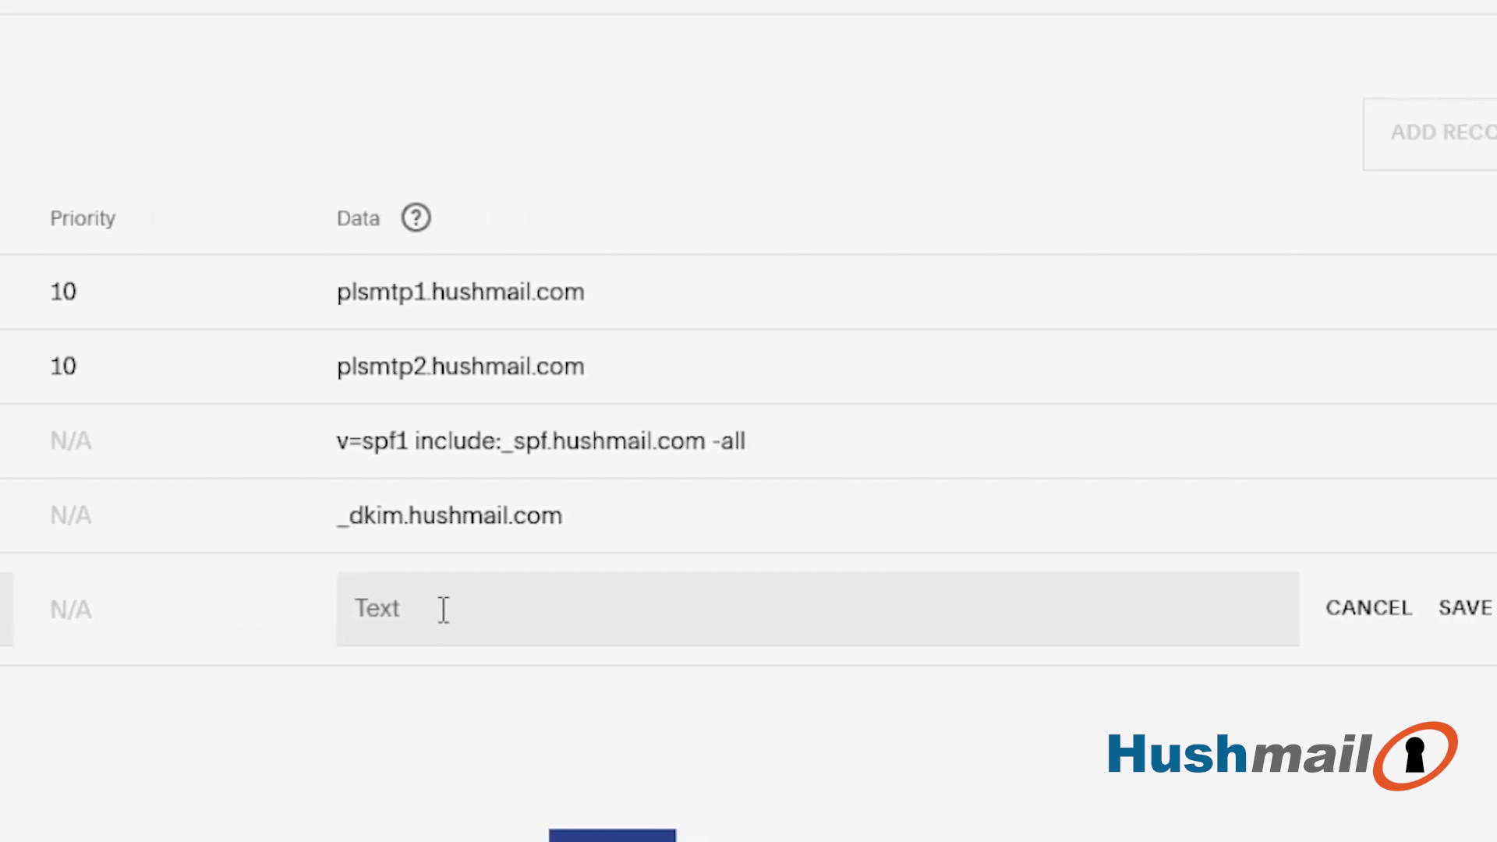
{"action": "left_click", "coordinate": [712, 608]}
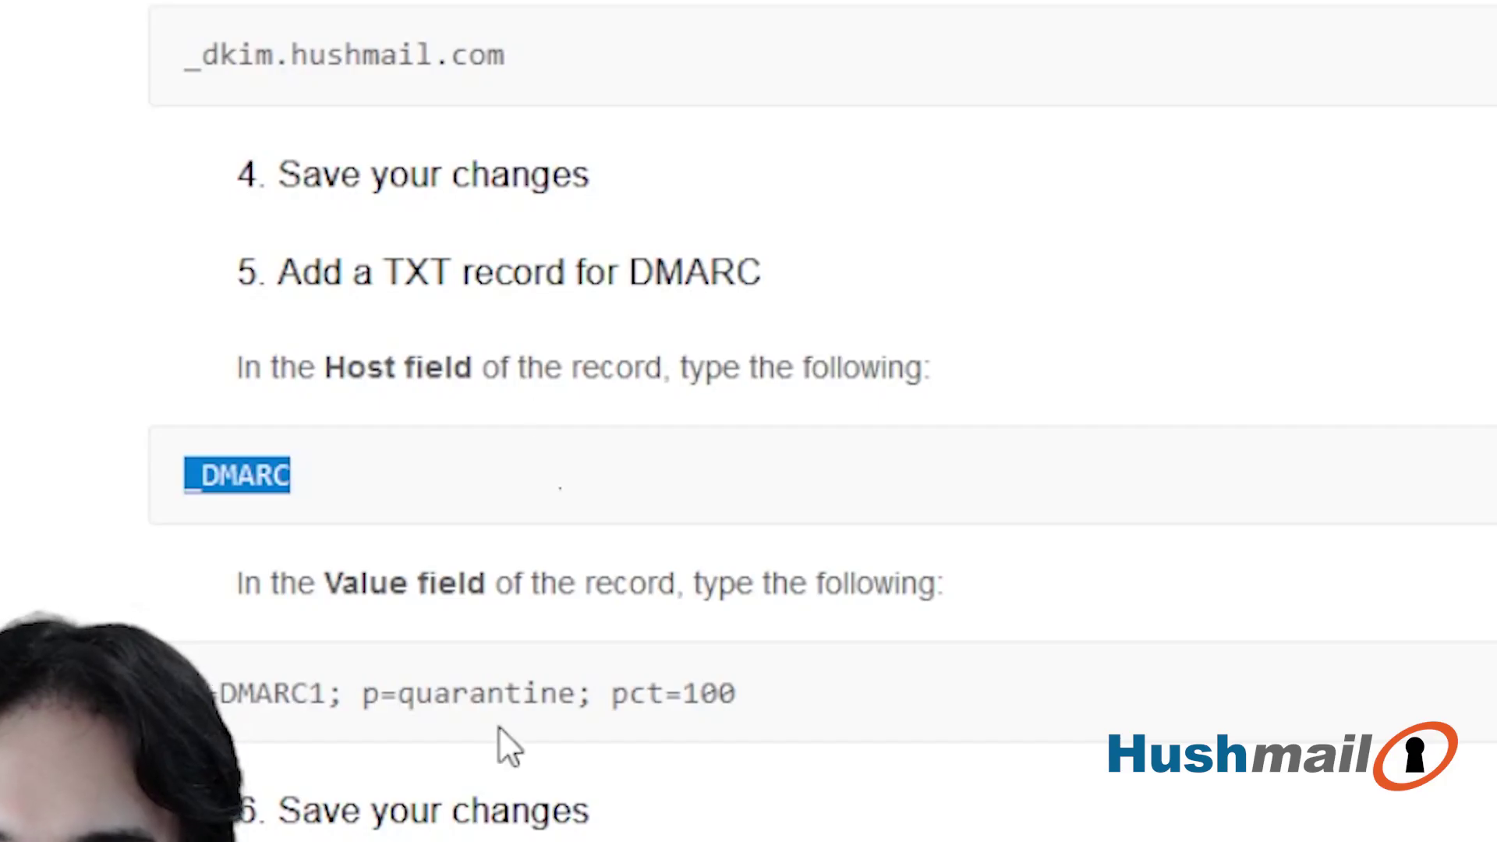
{"action": "left_click", "coordinate": [498, 694]}
{"action": "triple_click", "coordinate": [498, 695]}
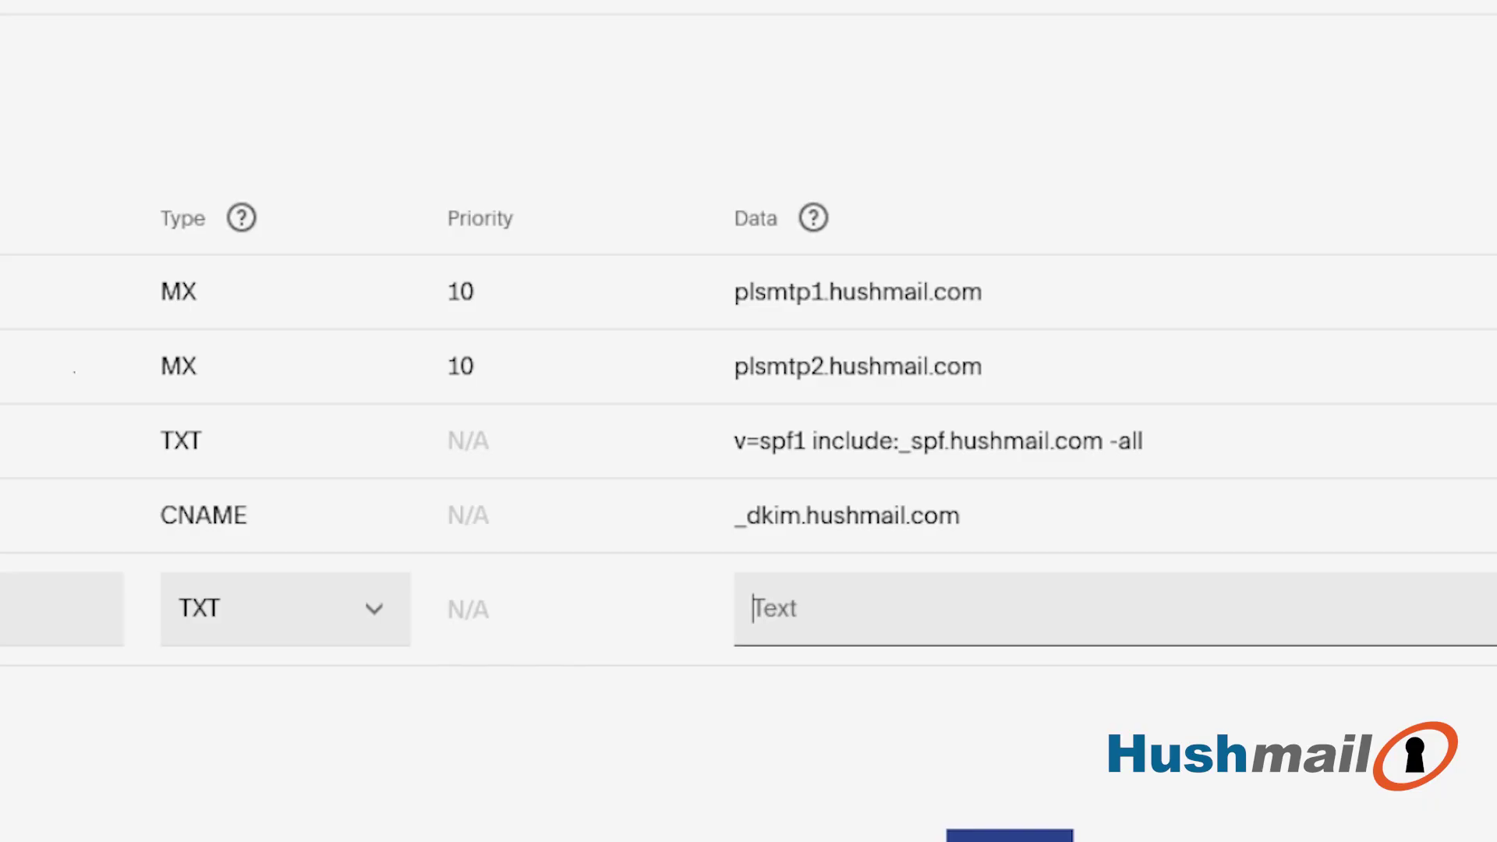
{"action": "type", "text": "v=DMARC1; p=quarantine; pct=100"}
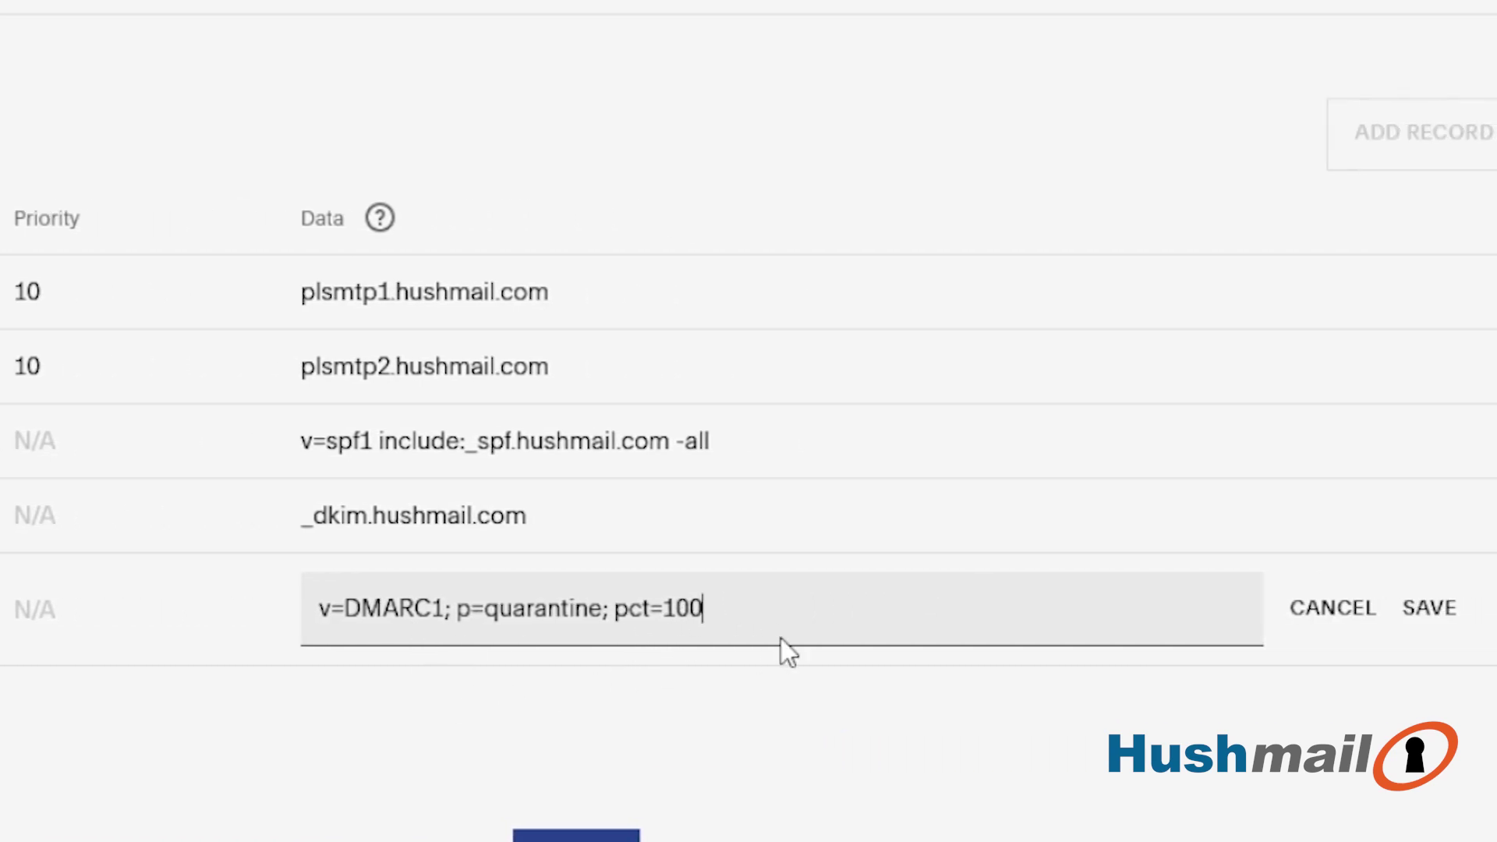
{"action": "left_click", "coordinate": [1428, 616]}
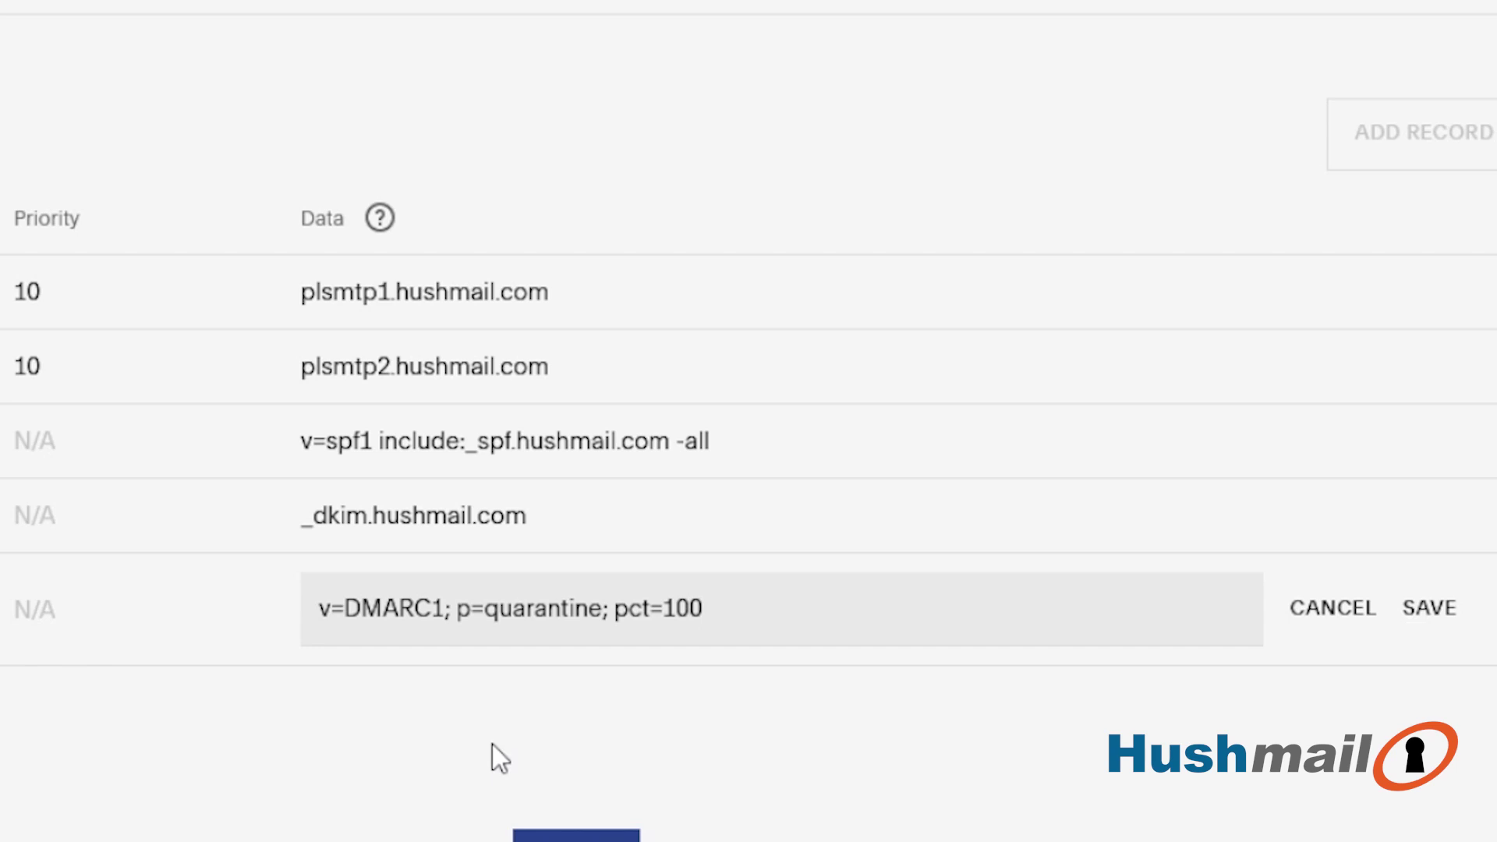